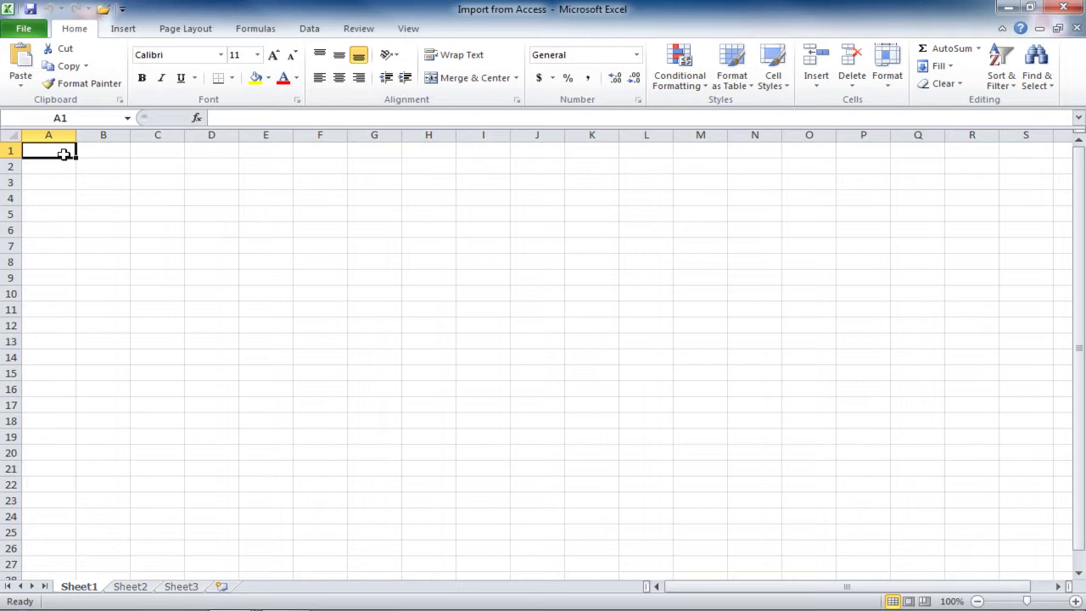
- Start an Access import and open the Northwind 2007_Level2Final database from Documents
left_click(315, 31)
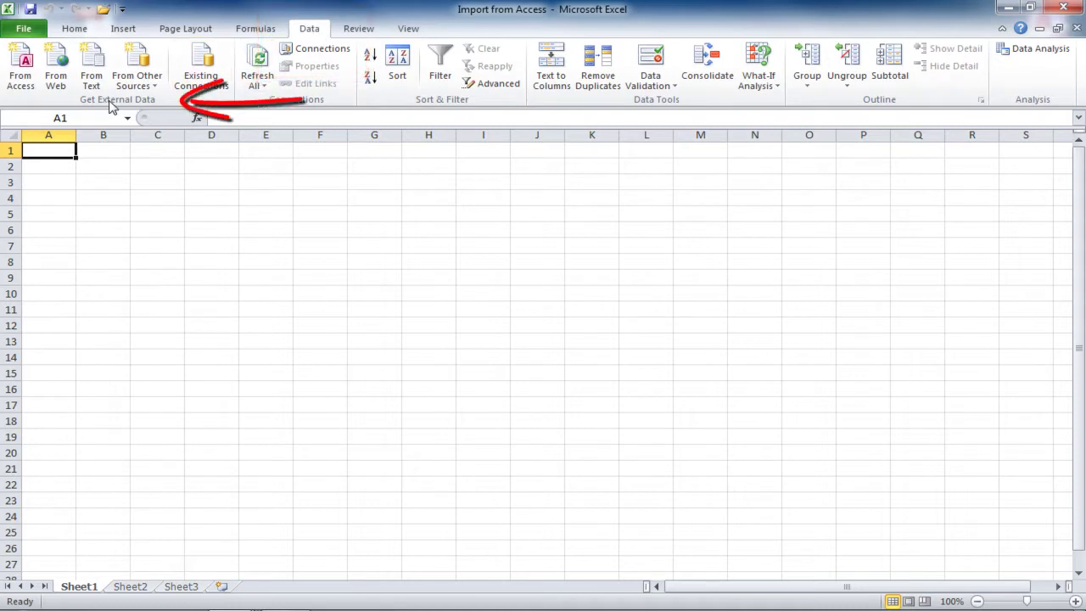
left_click(18, 59)
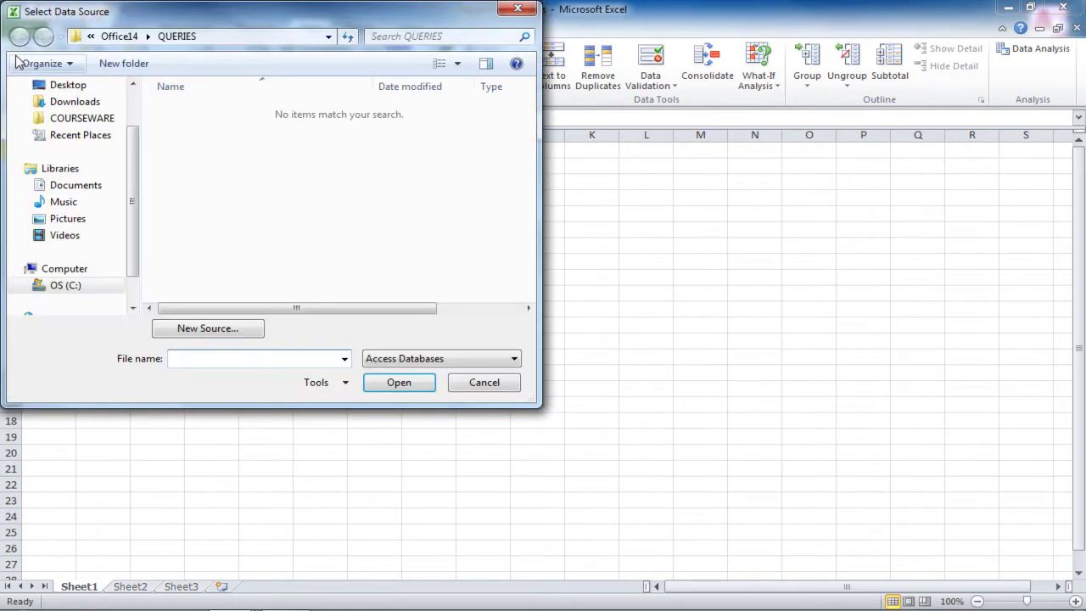
left_click(96, 188)
double_click(213, 171)
double_click(213, 154)
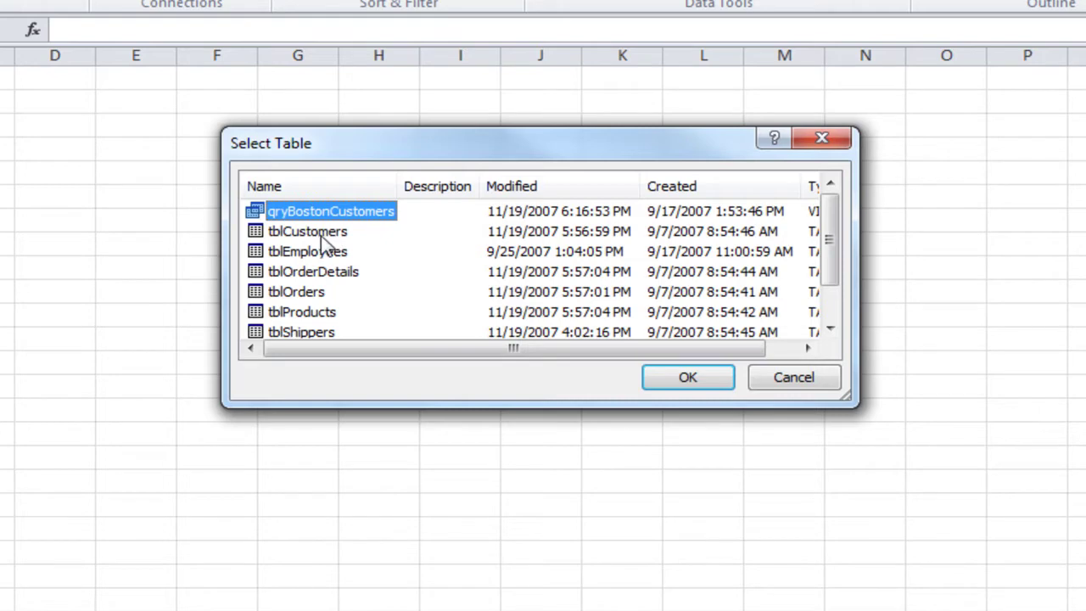
- Import the tblCustomers table as a table starting at cell A1
left_click(320, 236)
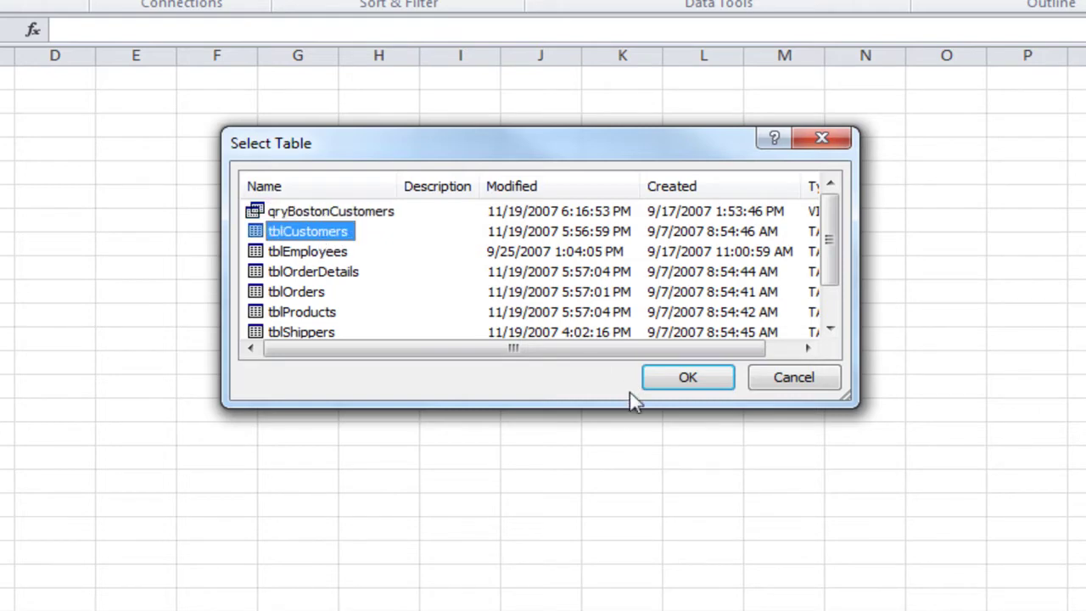
left_click(689, 384)
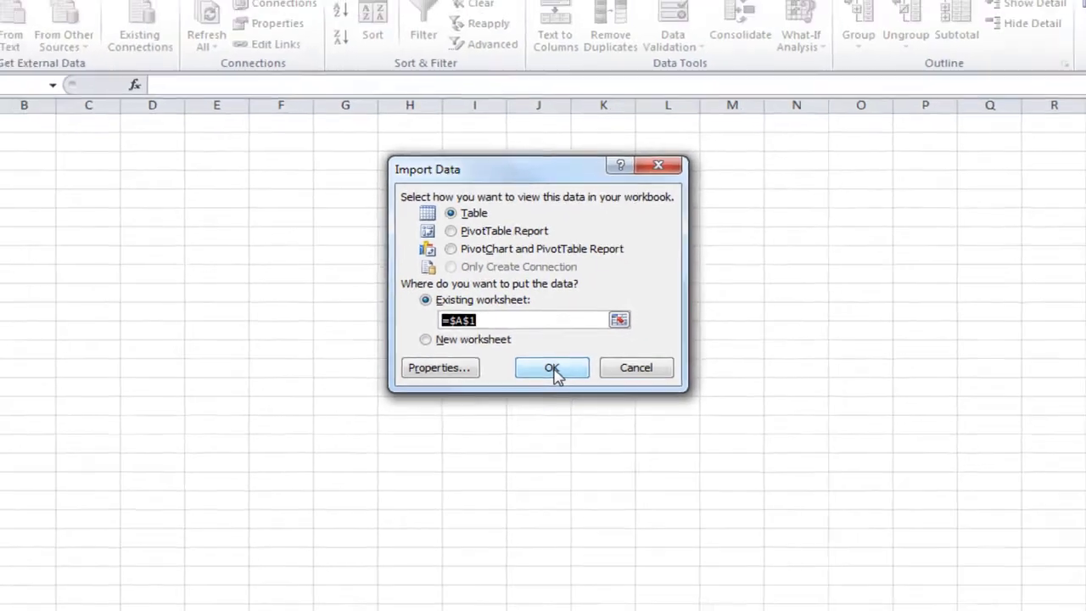
left_click(557, 390)
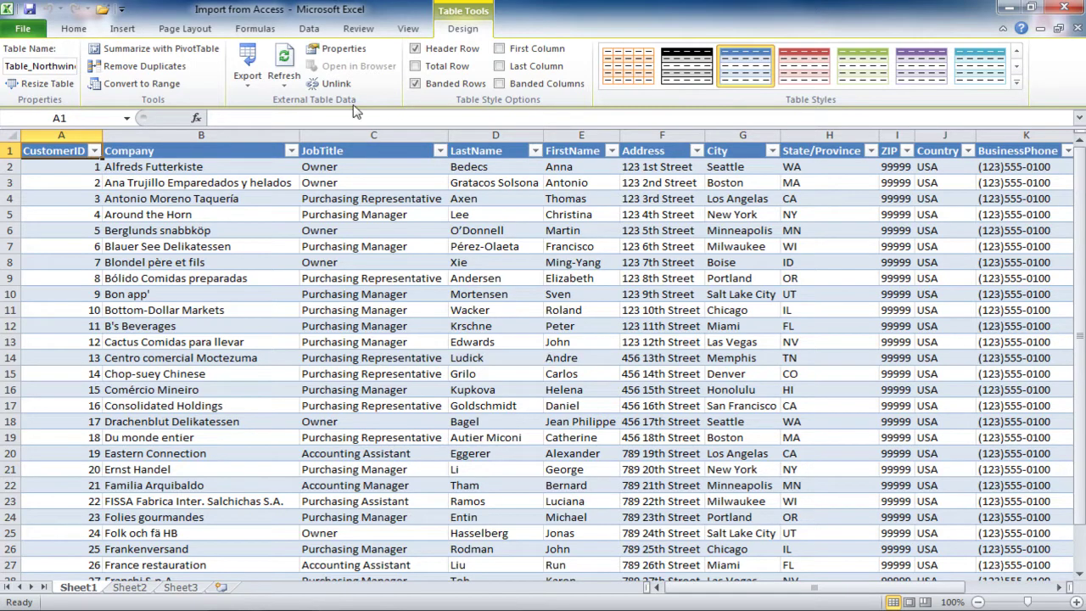
left_click(312, 32)
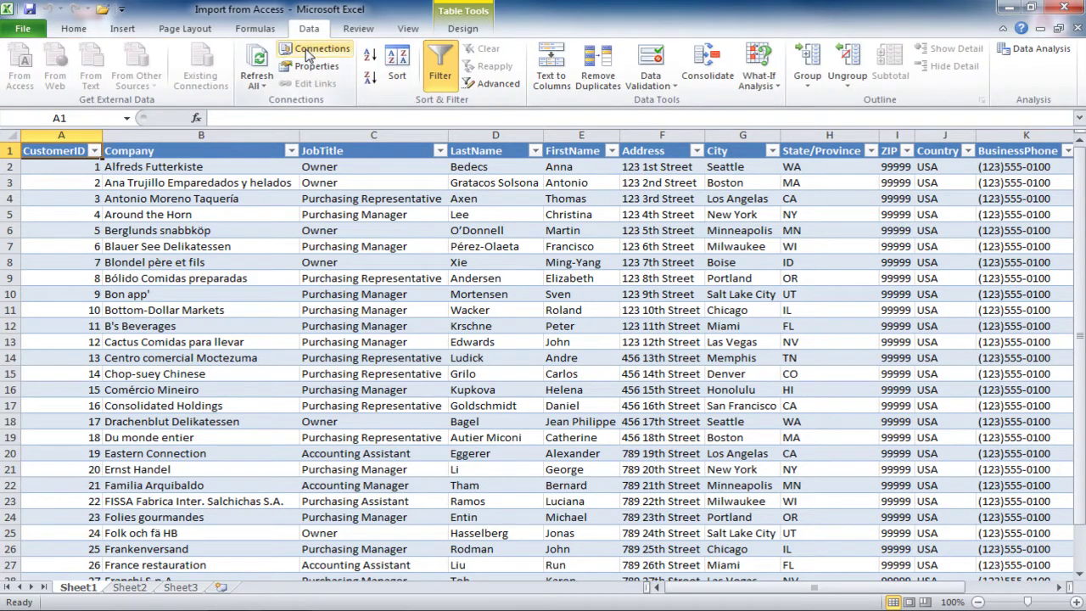
left_click(310, 50)
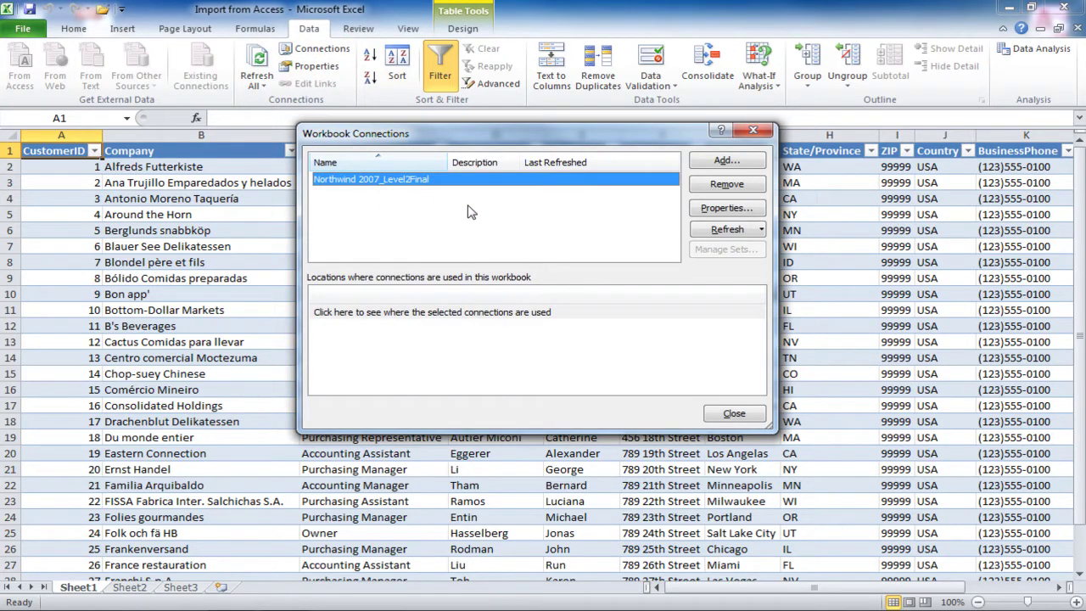
left_click(741, 212)
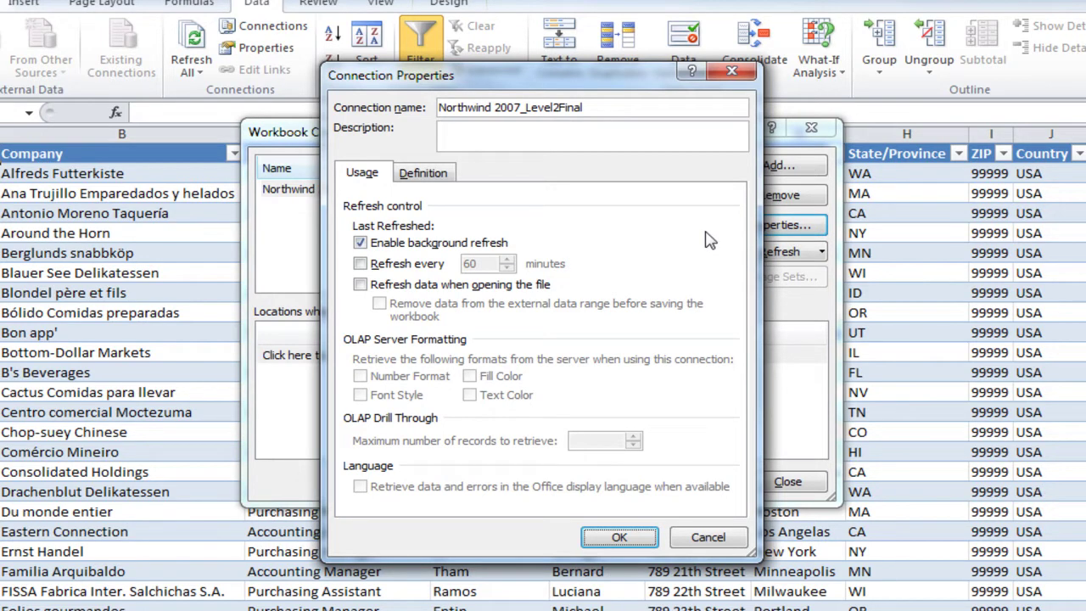
left_click(439, 175)
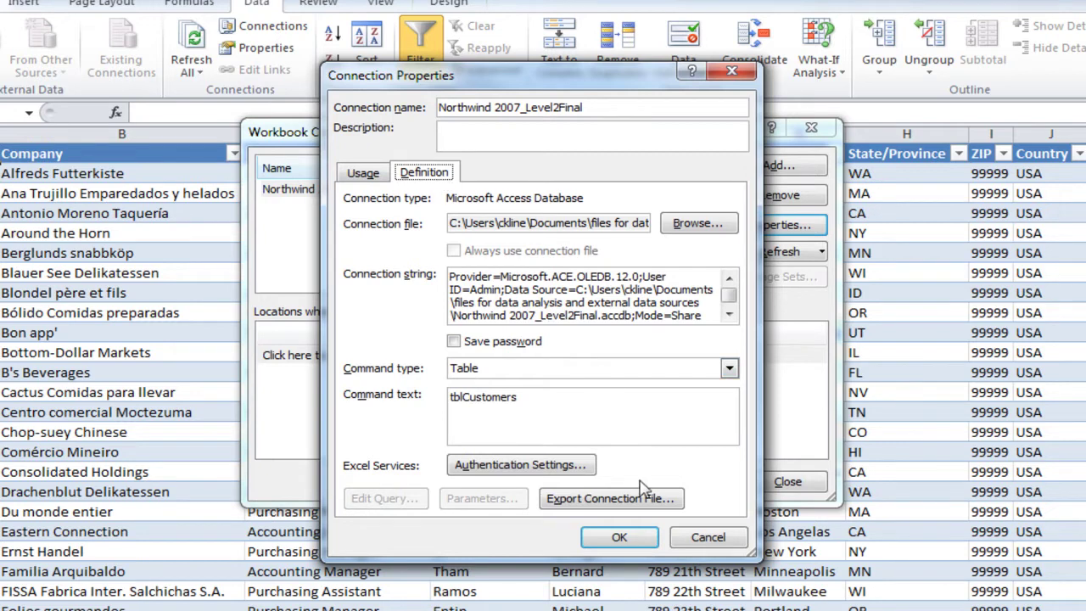
left_click(714, 543)
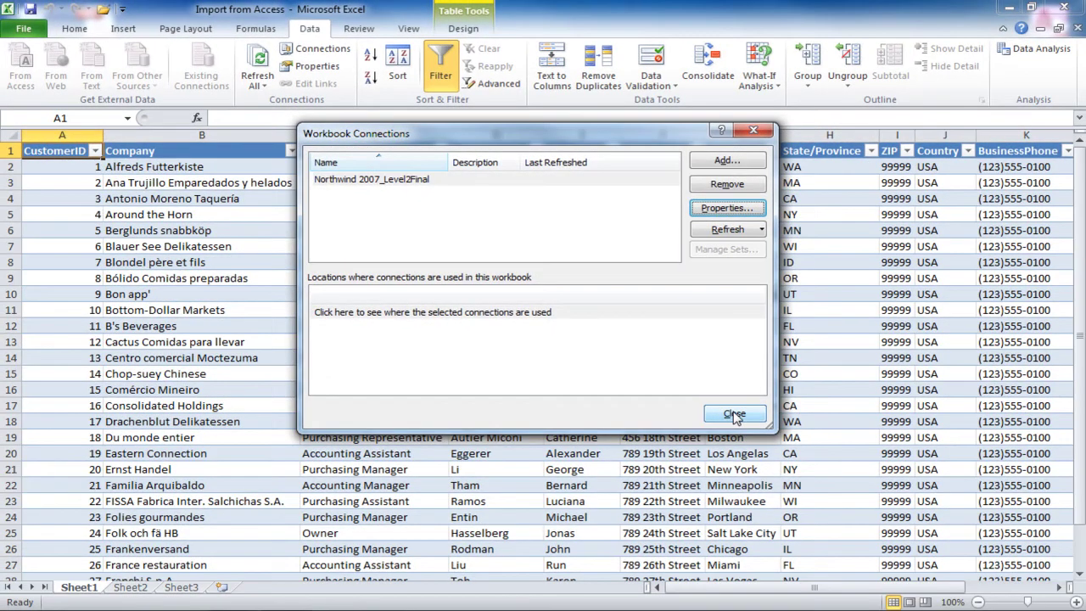
left_click(733, 414)
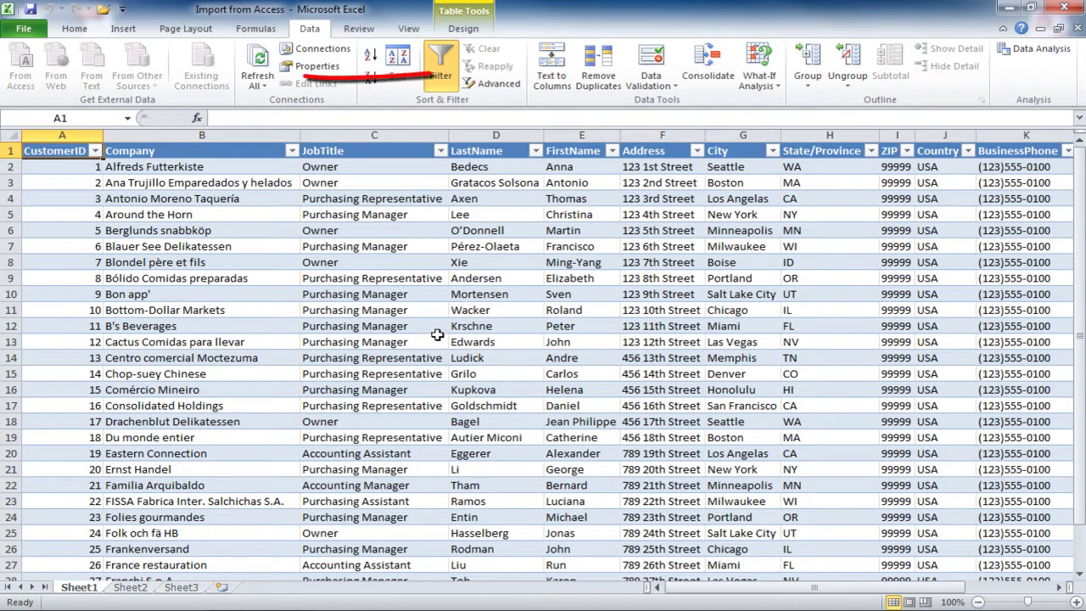
left_click(261, 71)
- Refresh all external data in the customer workbook
left_click(262, 71)
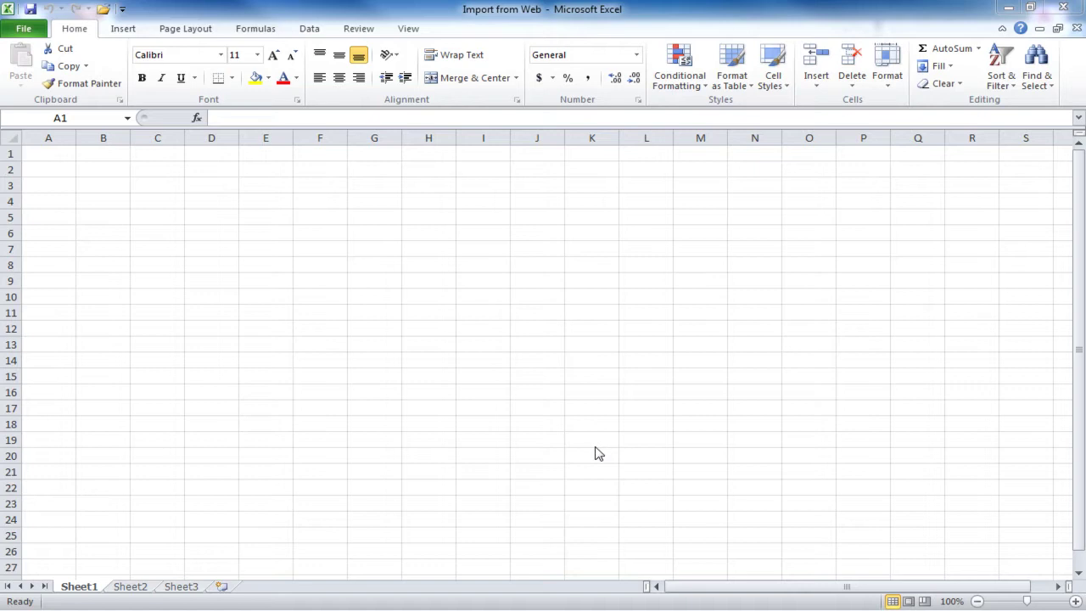
- Start a new web query and maximize its window to locate the Market Update table
left_click(310, 33)
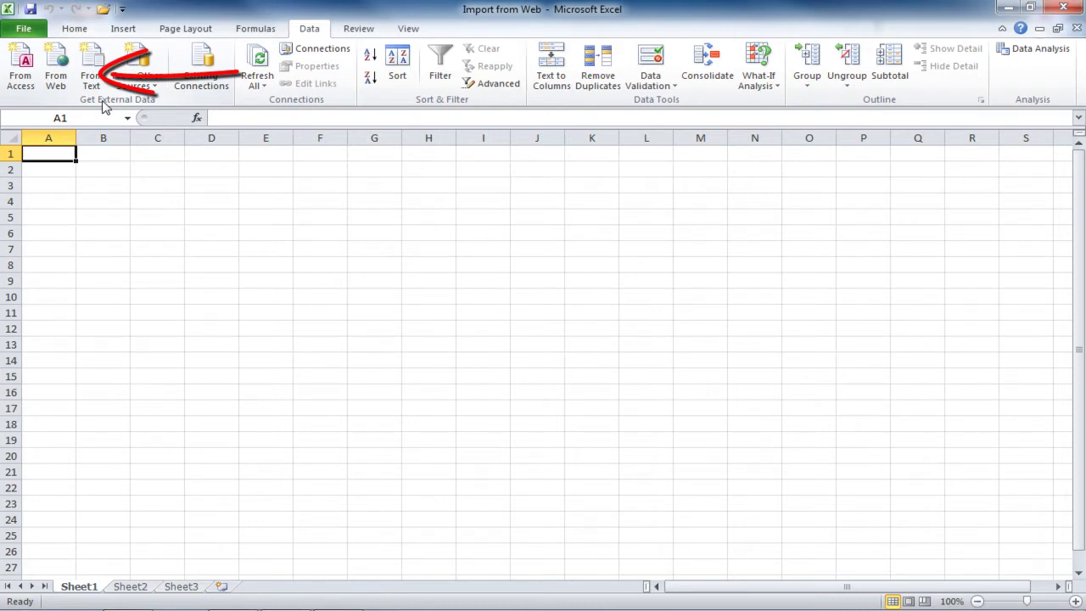
left_click(56, 70)
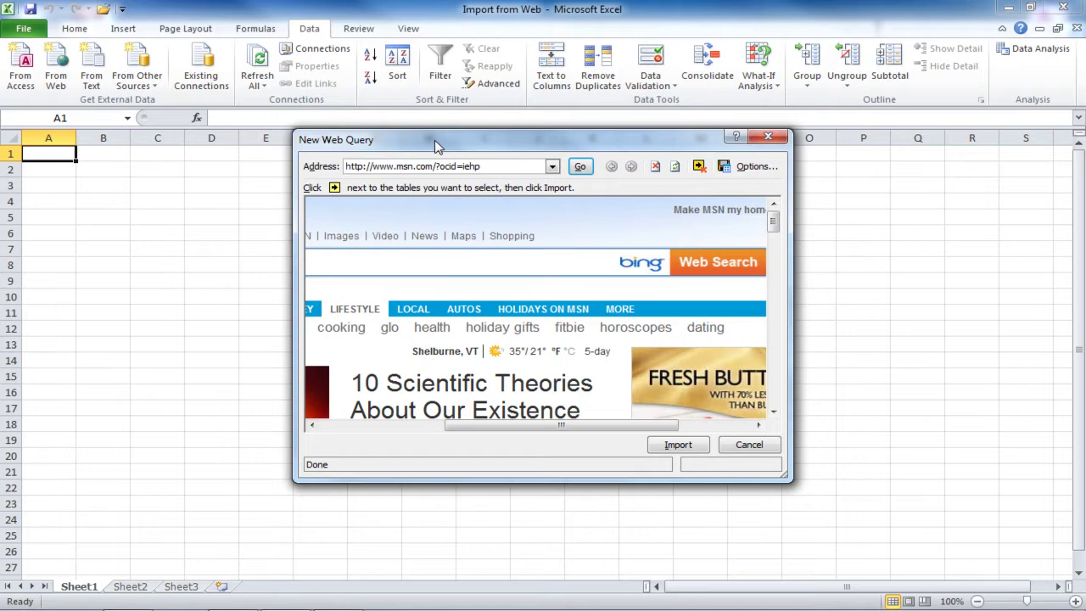
left_click_drag(433, 129, 430, 102)
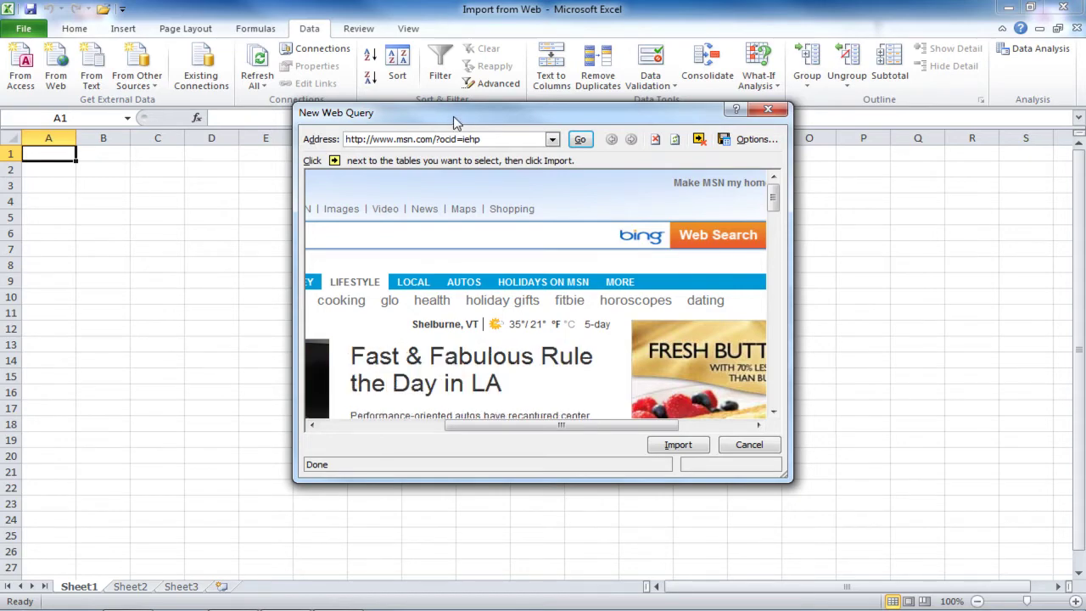
double_click(454, 118)
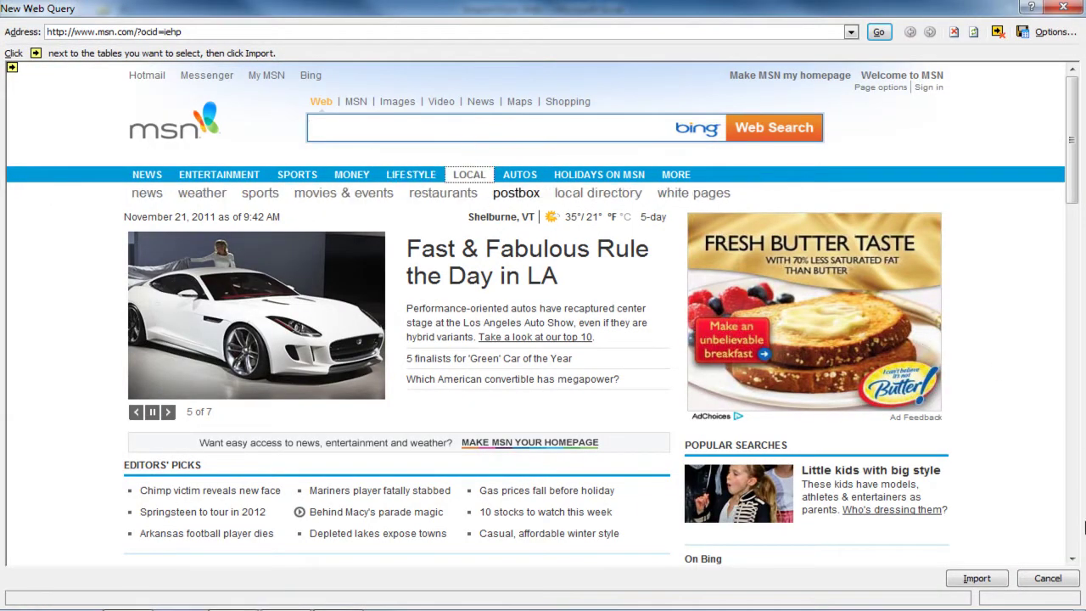
scroll(1078, 528, "down", 3)
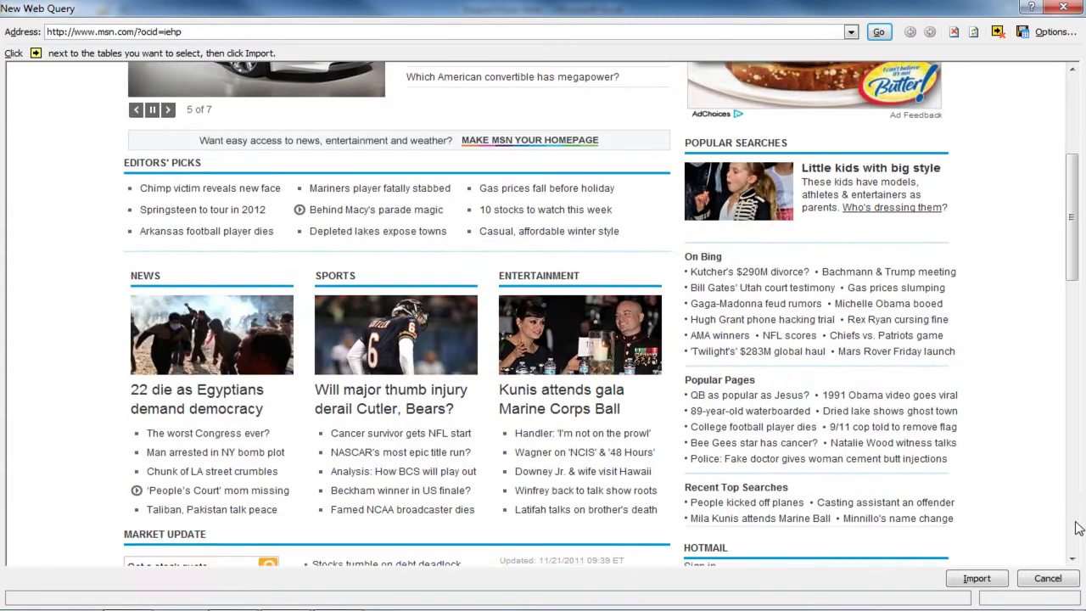
scroll(1077, 527, "down", 2)
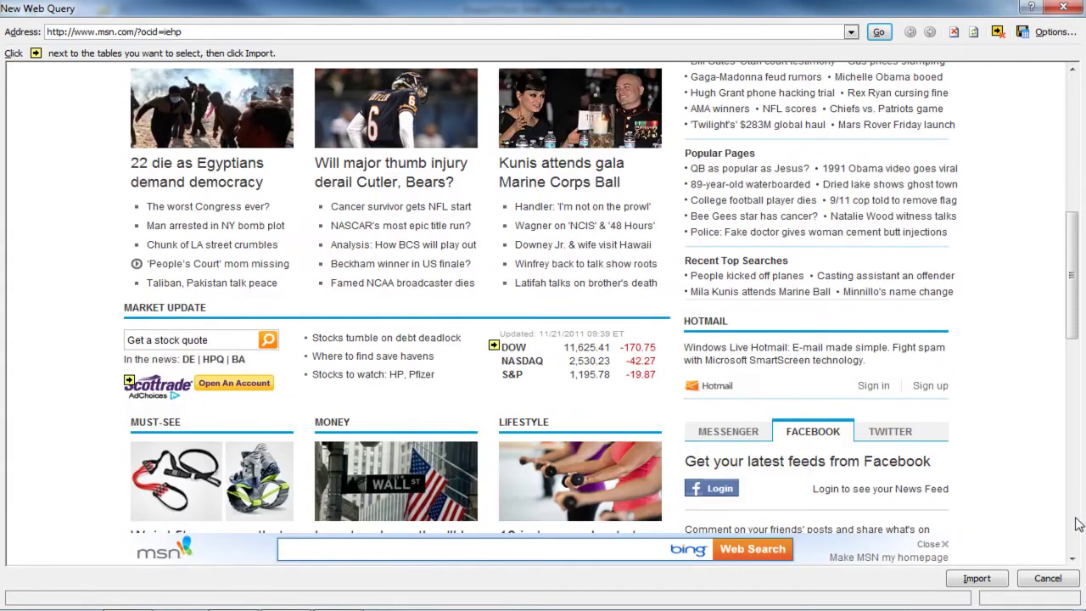
scroll(1078, 523, "down", 2)
scroll(1077, 523, "down", 2)
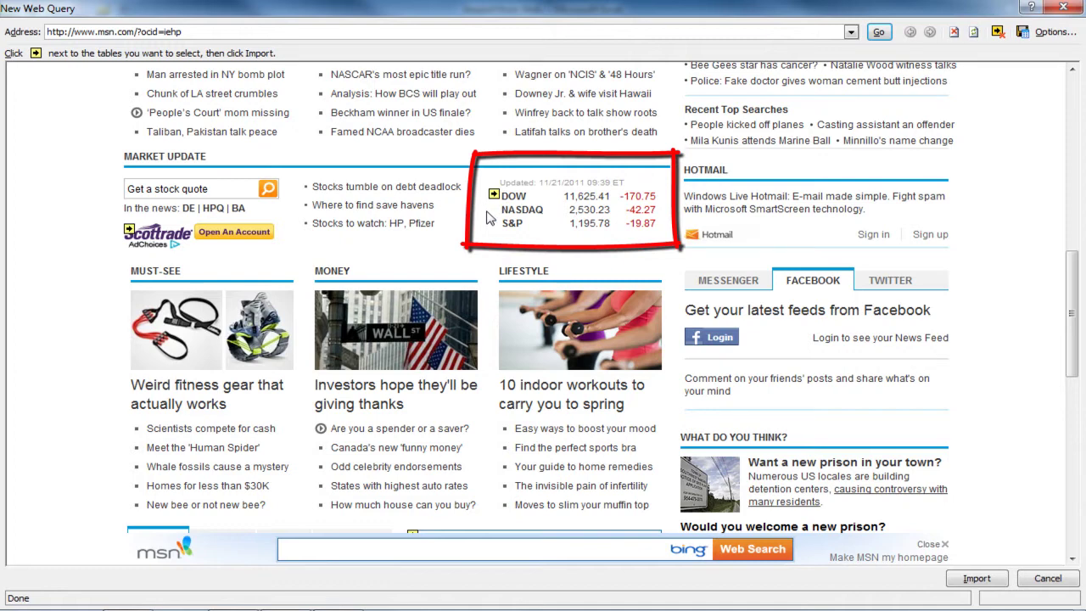
- Import the DOW, NASDAQ and S&P quotes table into the existing sheet at A1
left_click(493, 196)
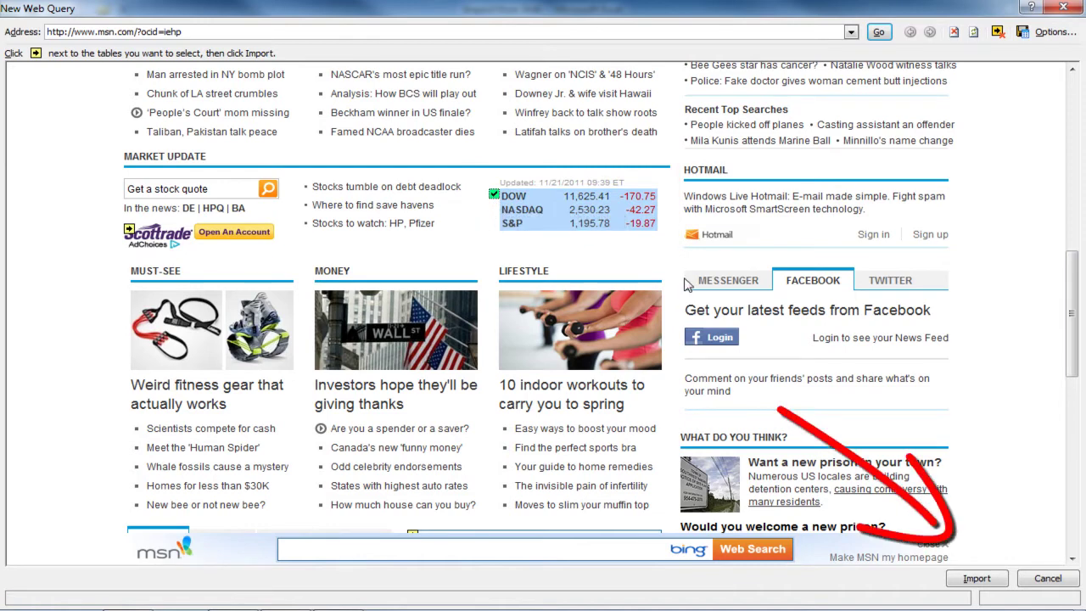
left_click(982, 582)
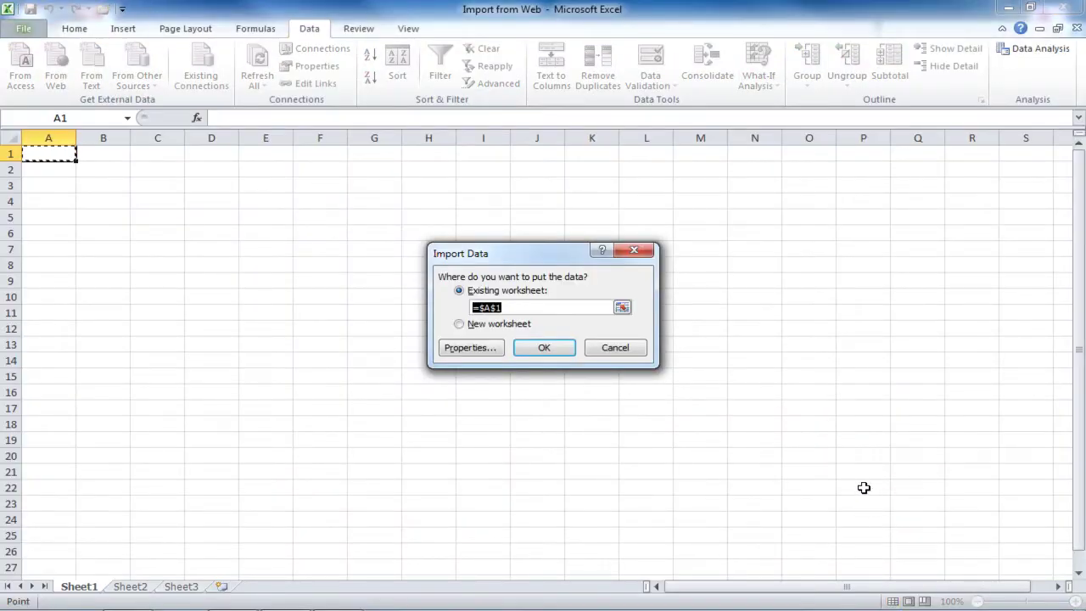
left_click(546, 349)
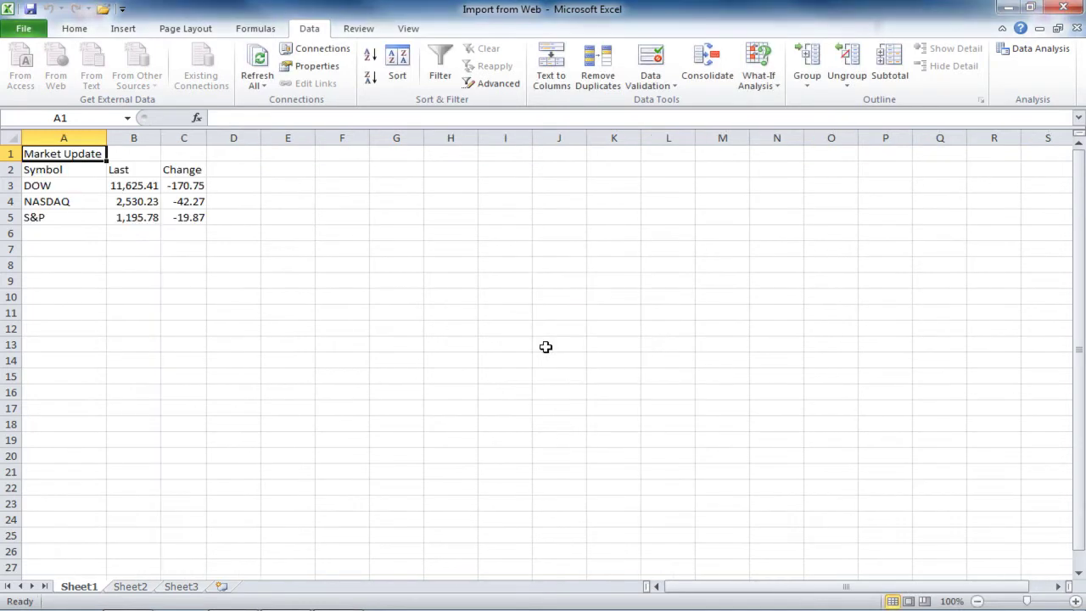
- Widen column A and increase the Market Update title in A1 to 14 pt
left_click_drag(107, 138, 216, 137)
left_click(87, 151)
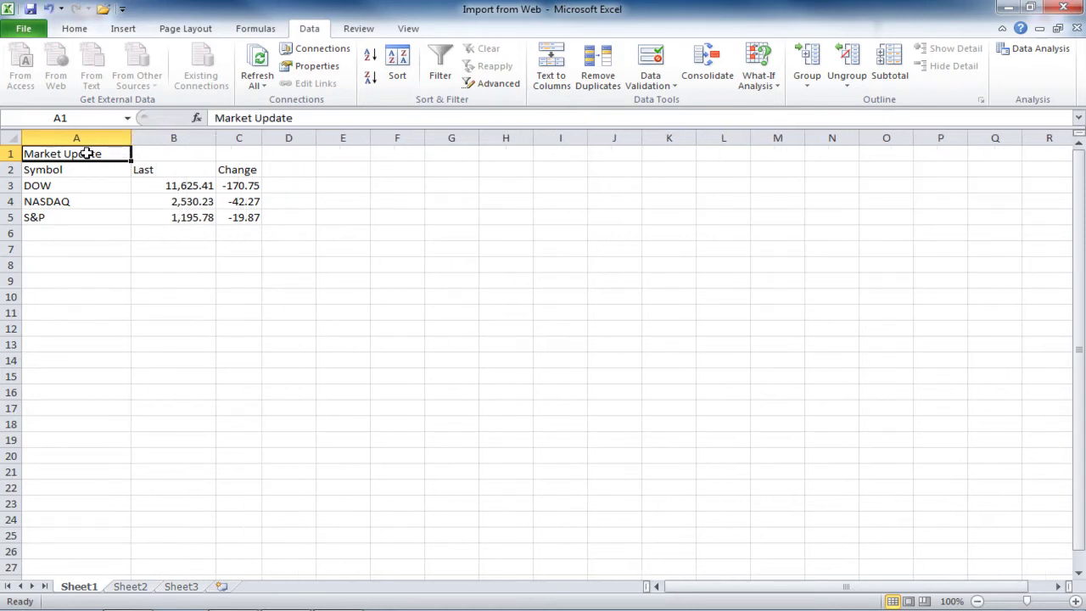
left_click(75, 28)
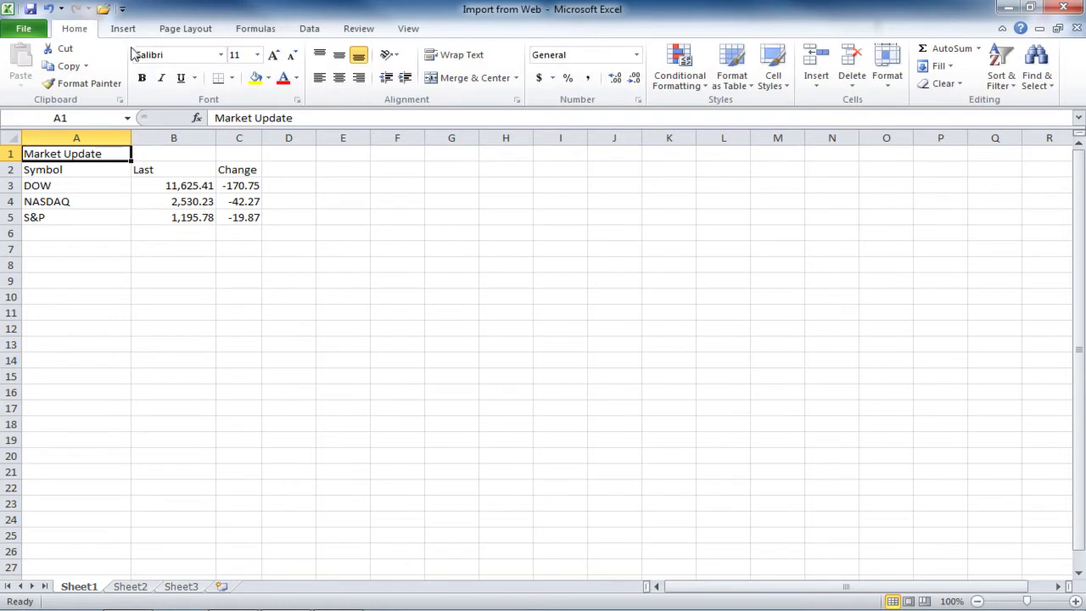
left_click(273, 55)
left_click(273, 55)
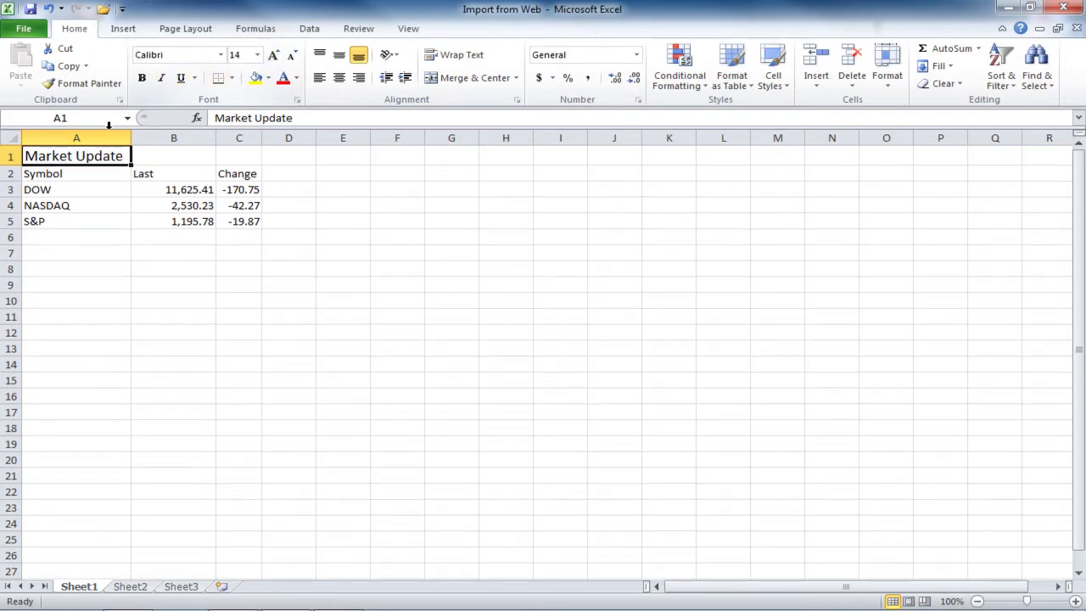
- Underline and centre the Symbol, Last and Change headings in A2:C2
left_click_drag(58, 174, 238, 174)
key("ctrl+u")
left_click(338, 77)
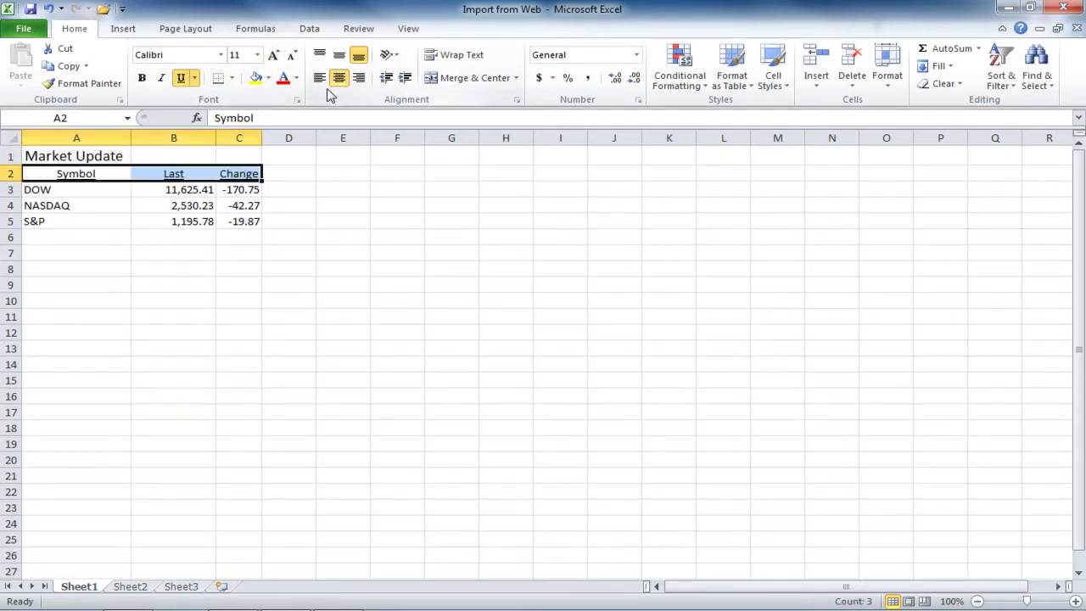
left_click(308, 30)
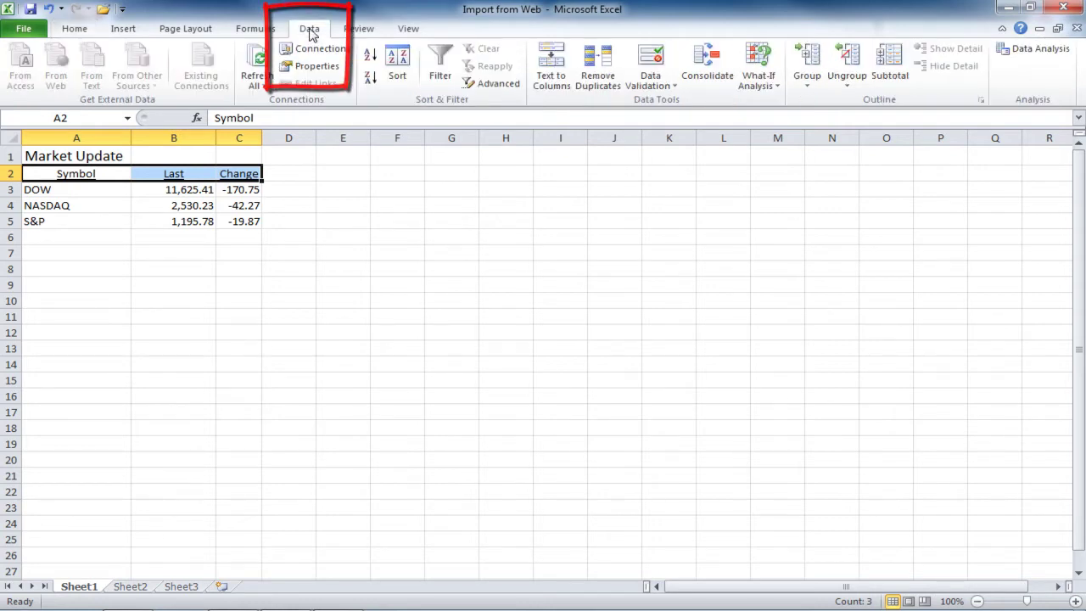
- Refresh all web market data and review the connection's Usage refresh settings
left_click(259, 65)
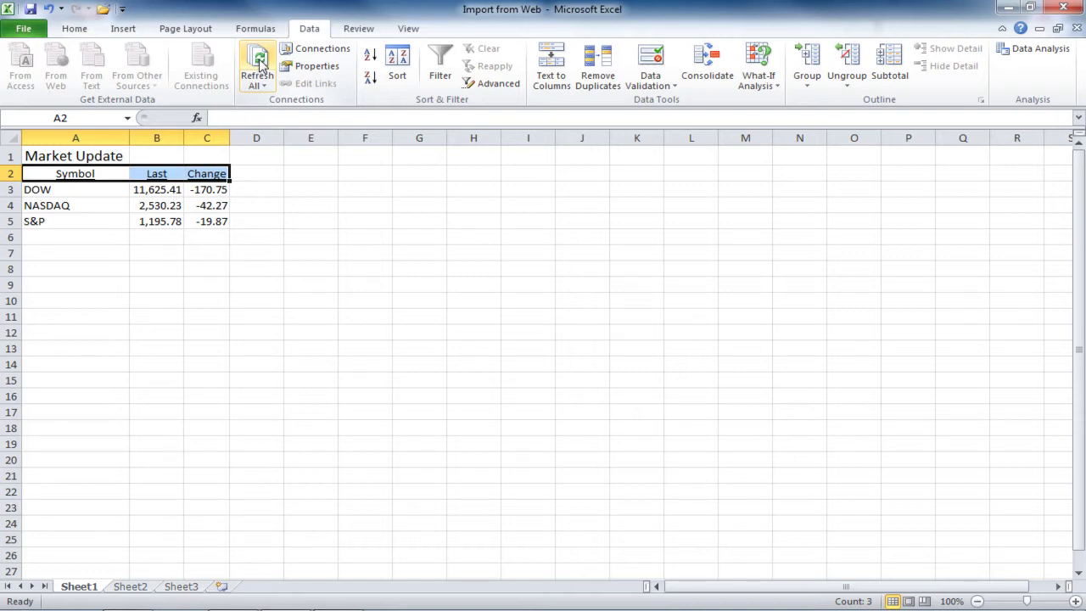
left_click(316, 49)
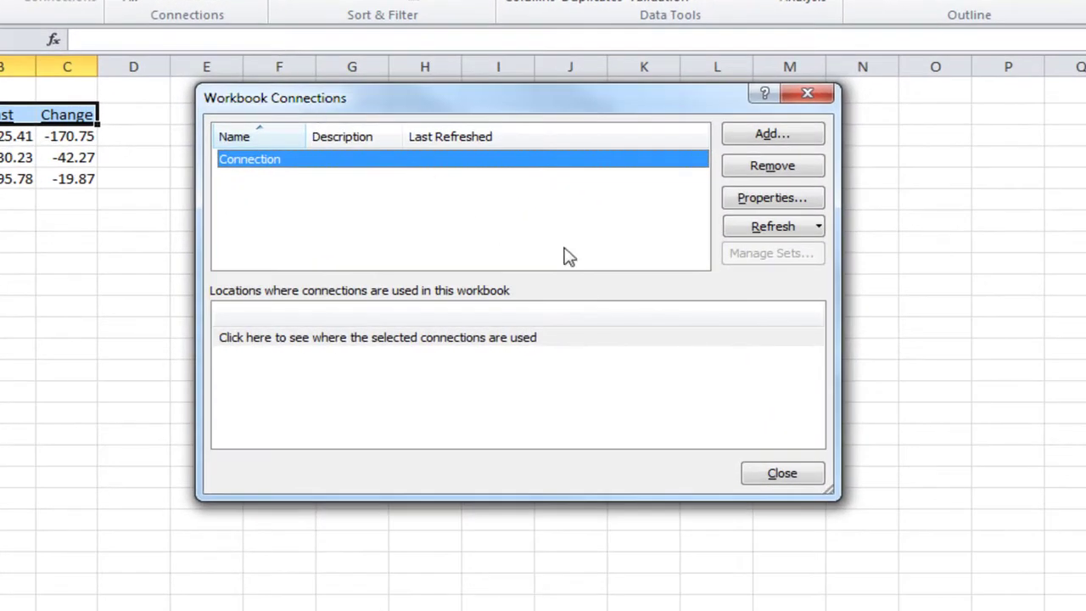
left_click(761, 200)
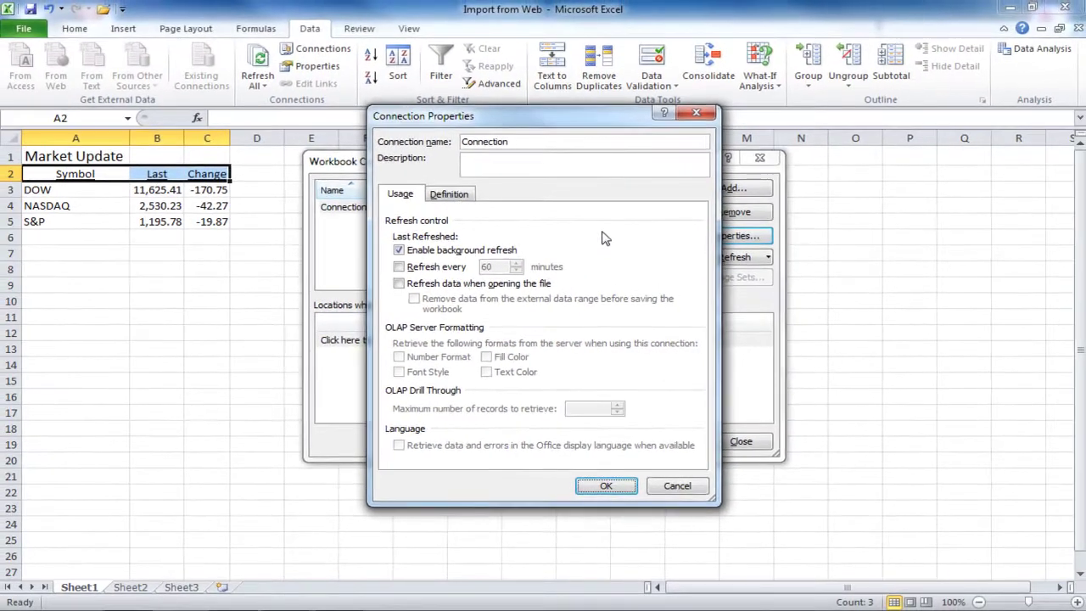
left_click(601, 531)
left_click(781, 472)
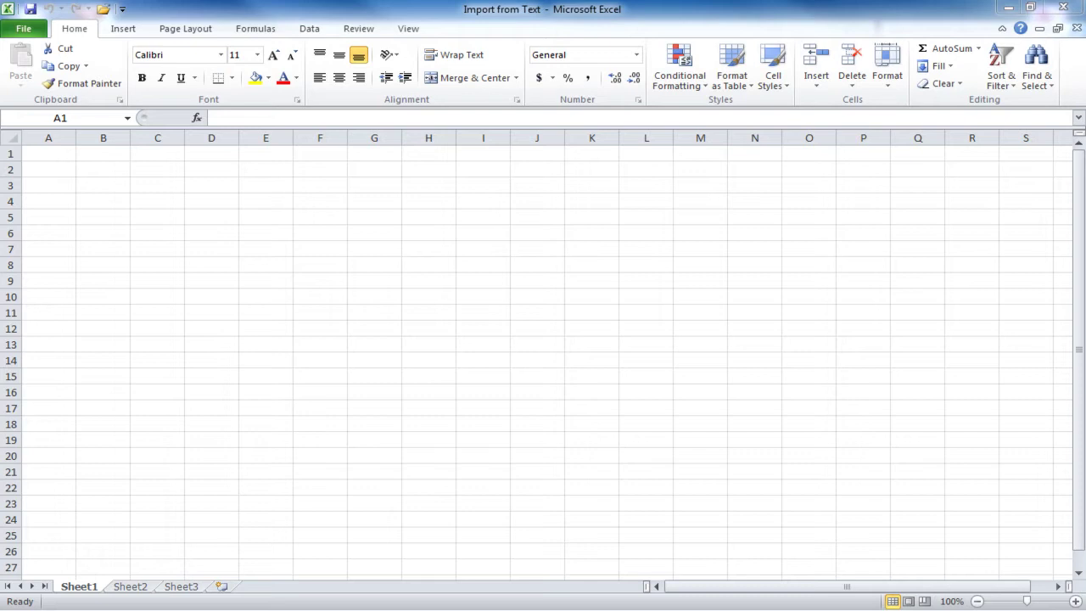
- Start a From Text import and open the external data sources folder
left_click(310, 28)
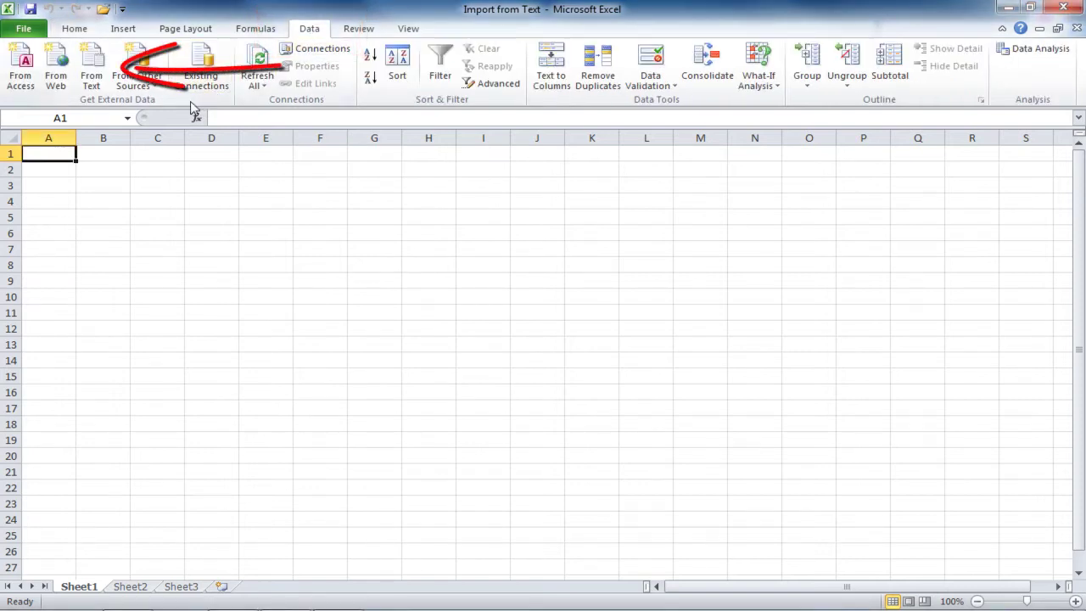
left_click(96, 67)
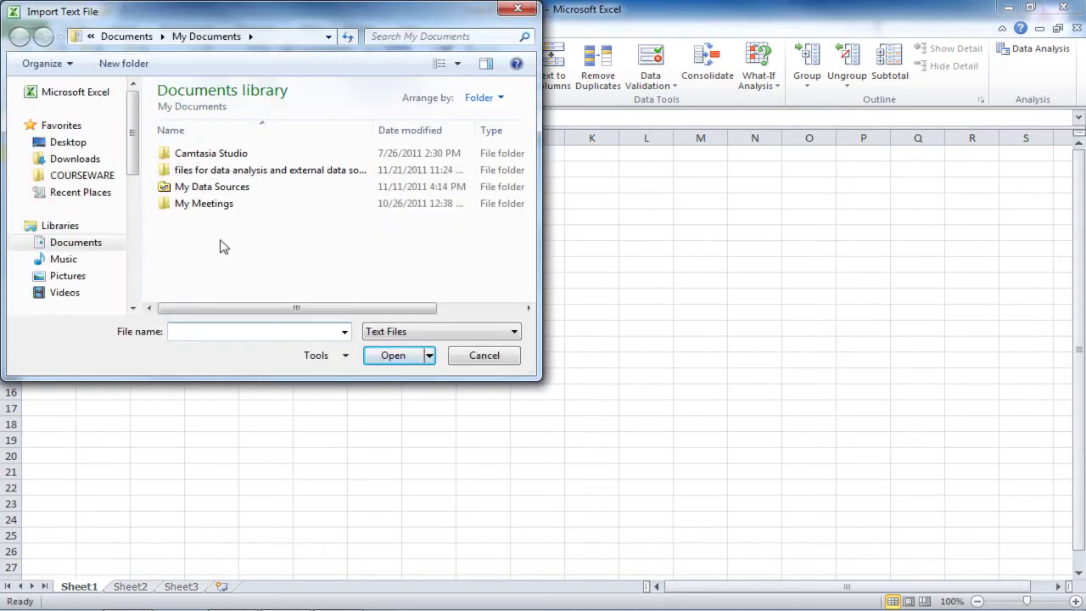
double_click(263, 172)
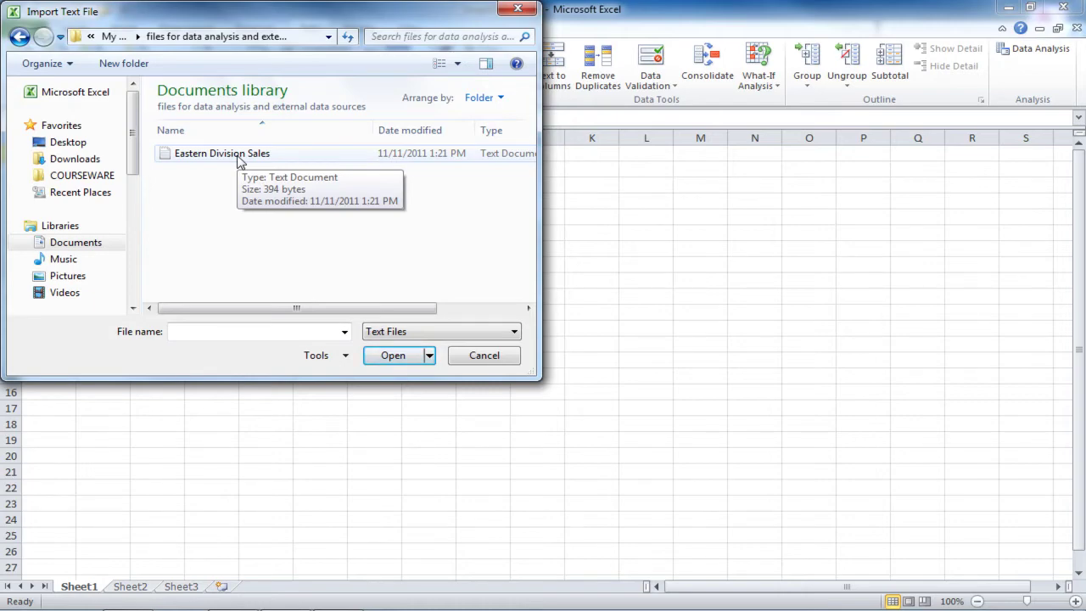
- Open Eastern Division Sales as delimited text split on Tab only, reaching step 3
double_click(239, 160)
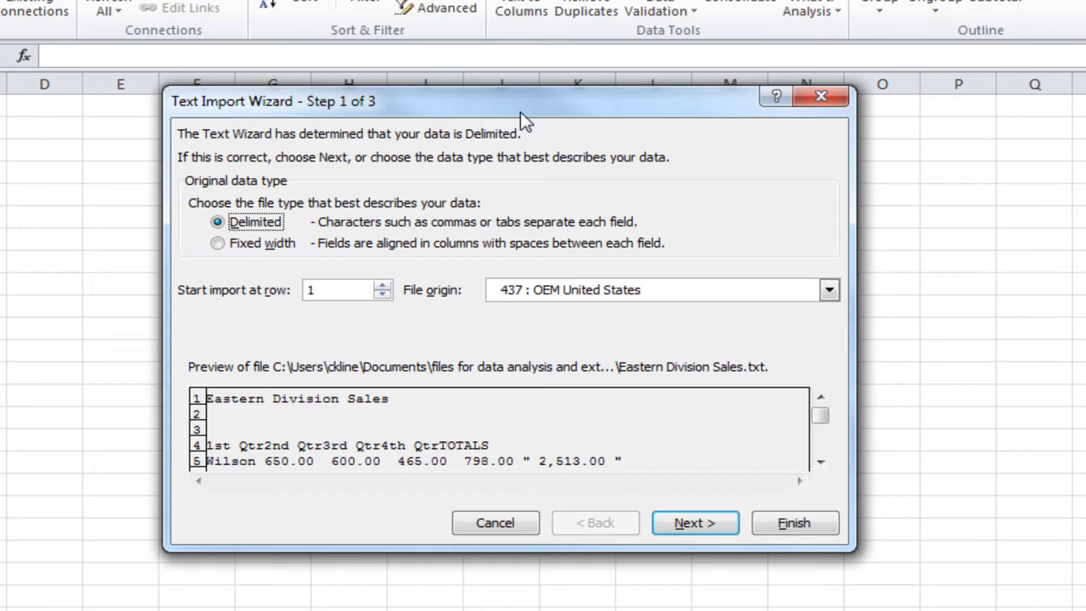
left_click(691, 524)
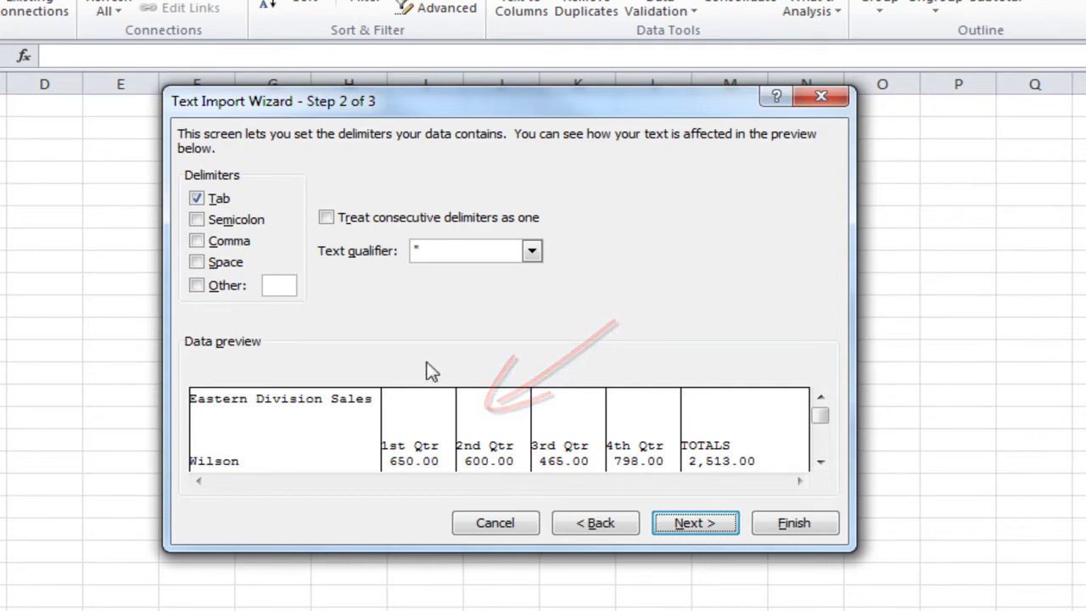
left_click(196, 242)
left_click(195, 198)
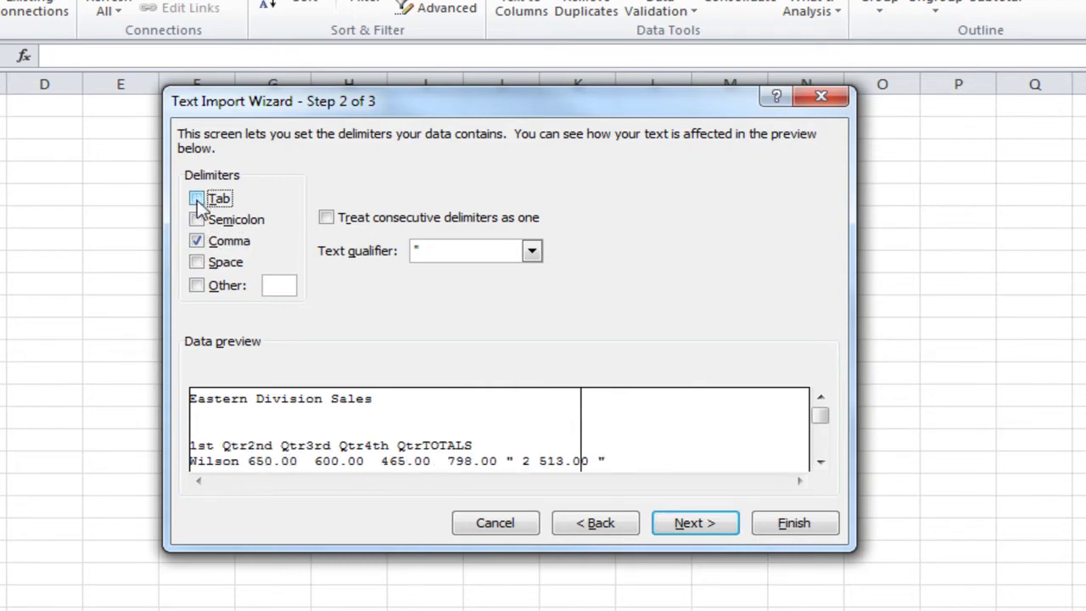
left_click(197, 201)
left_click(196, 242)
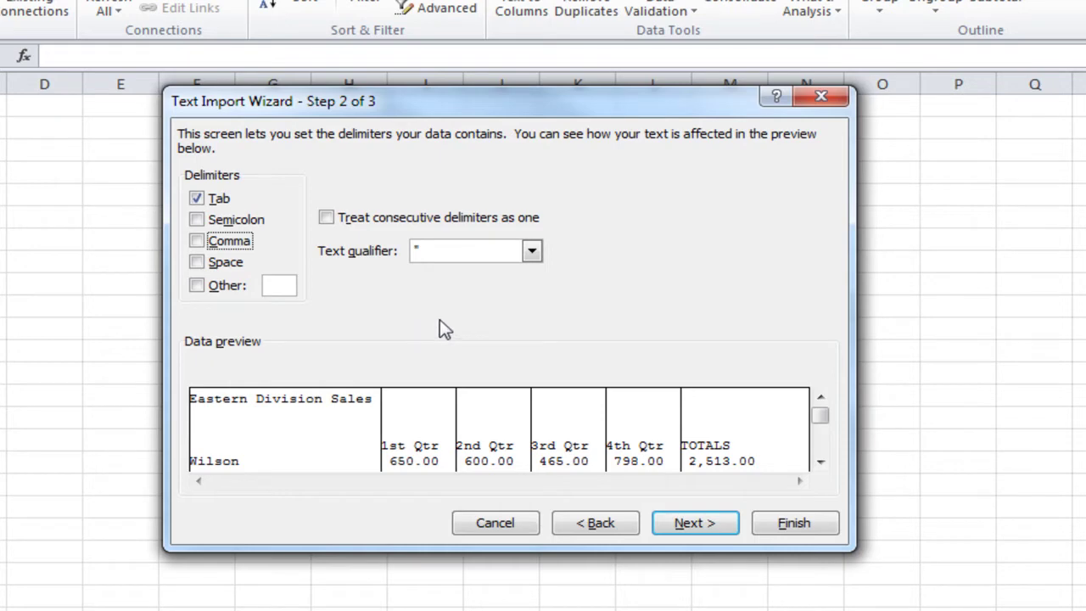
left_click(690, 522)
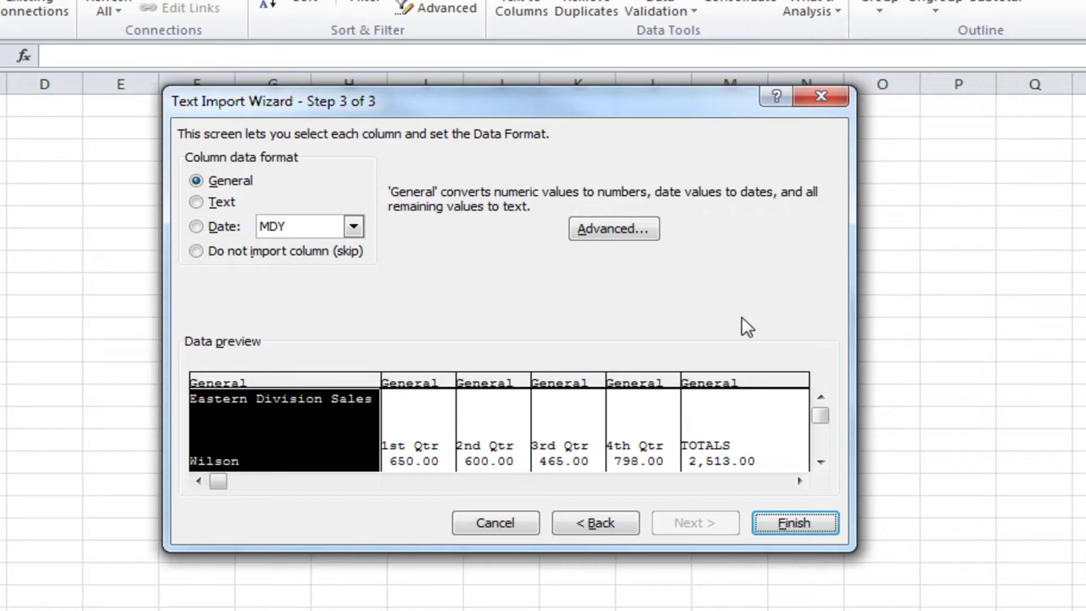
- Set the TOTALS column to Do not import (skip) and finish the wizard
left_click(734, 386)
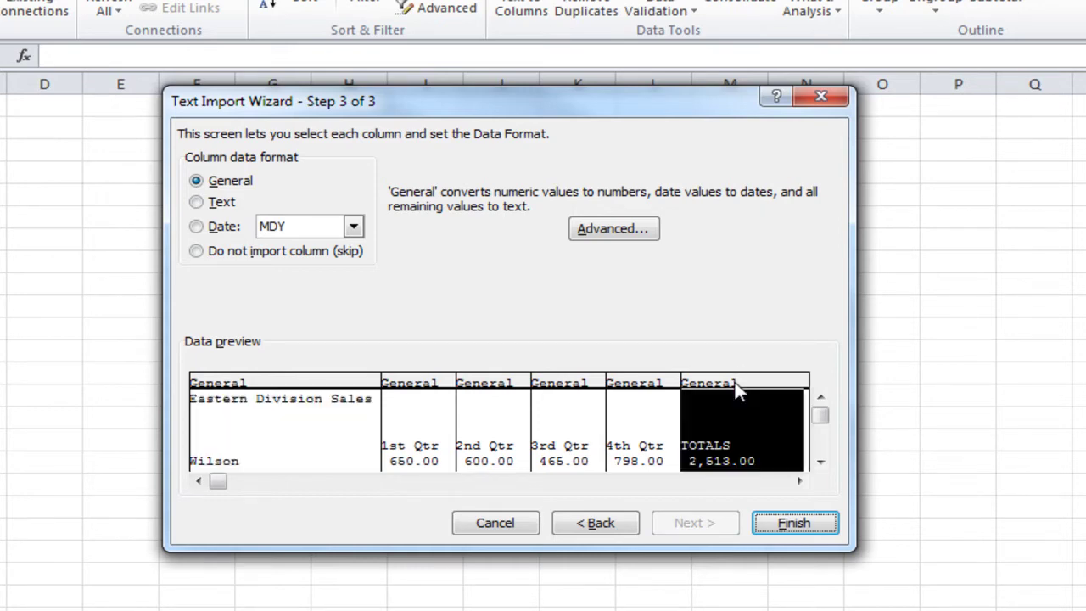
left_click(196, 251)
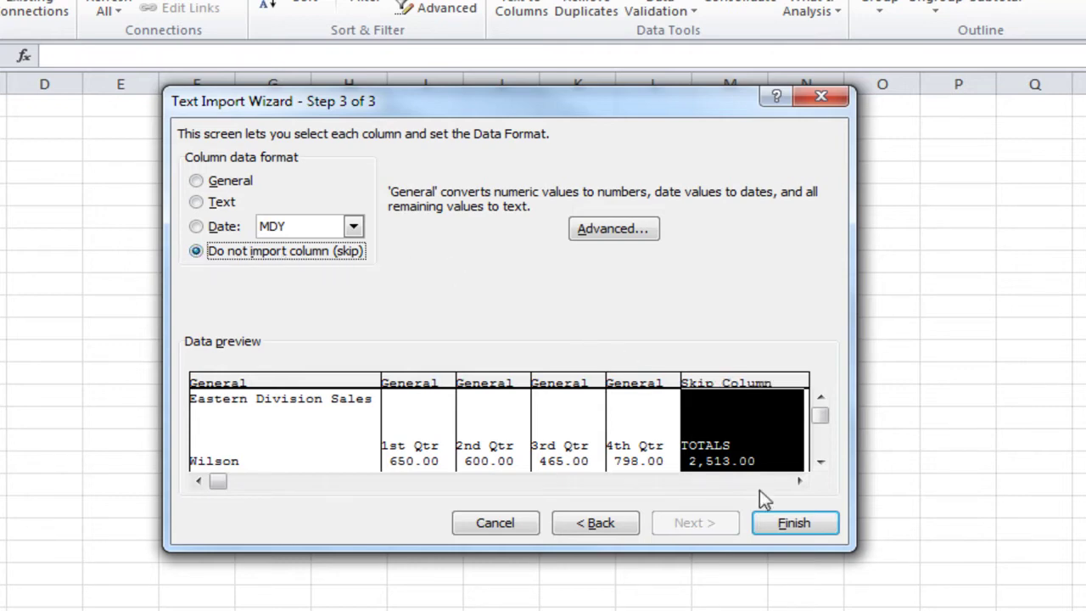
left_click(803, 529)
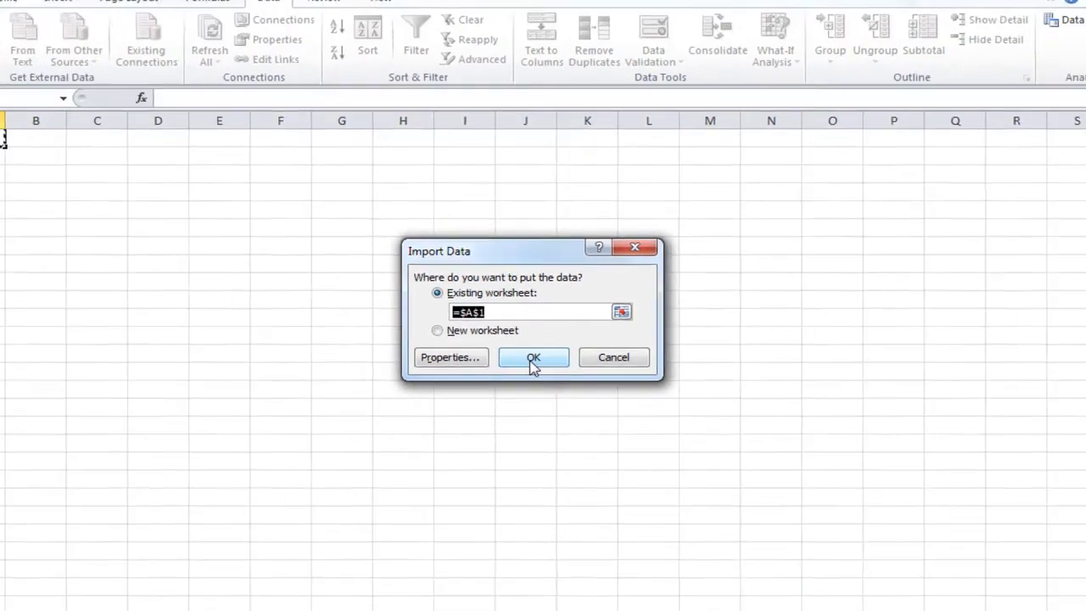
- Place the sales data at A1 and enlarge the Eastern Division Sales title to 16 pt
left_click(533, 357)
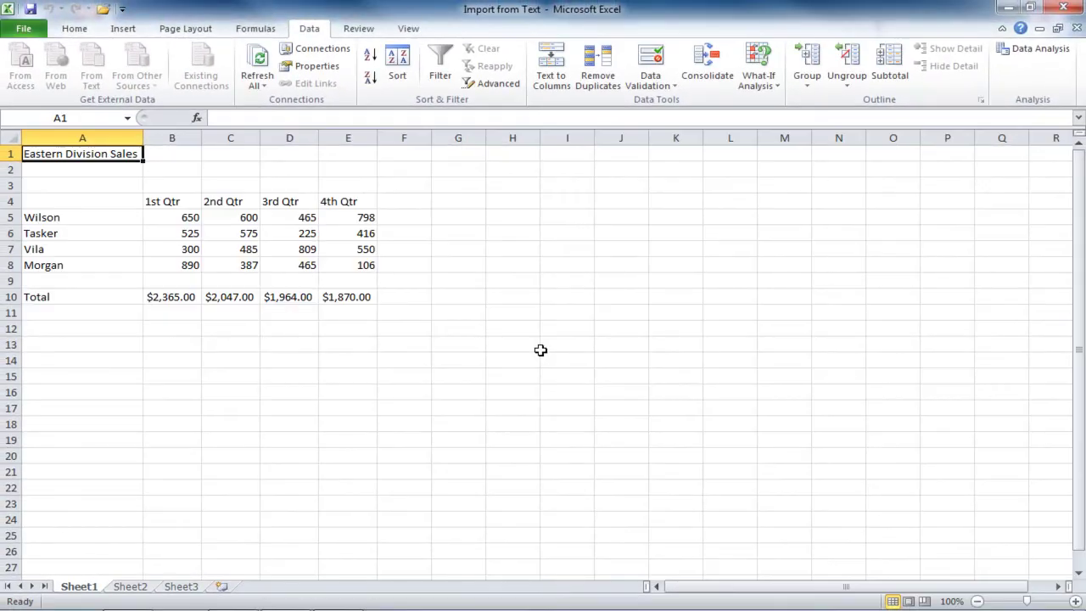
left_click(82, 32)
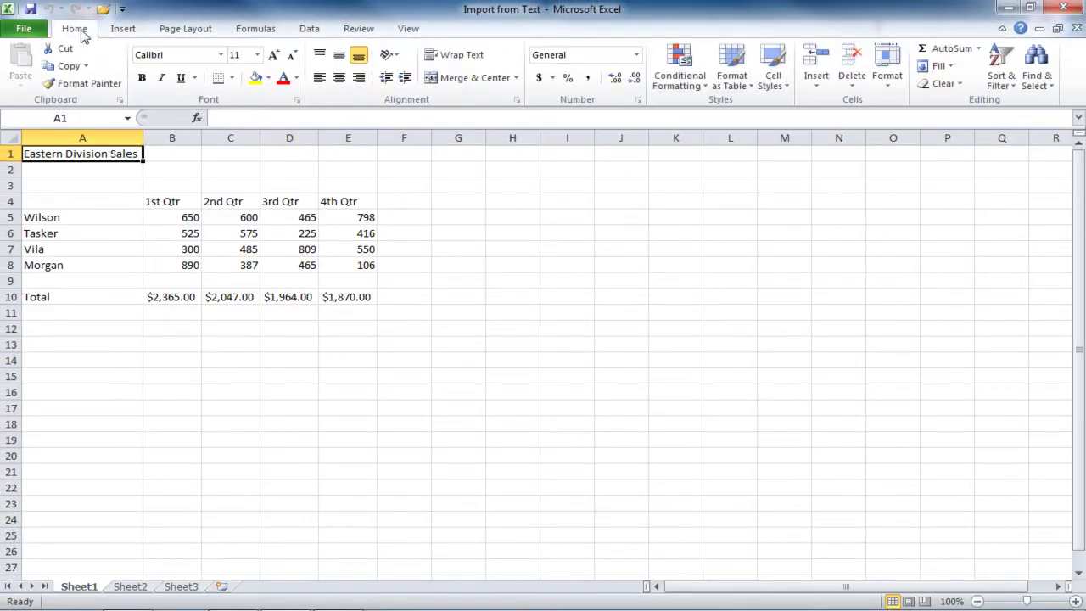
left_click(273, 56)
left_click(273, 56)
left_click(273, 55)
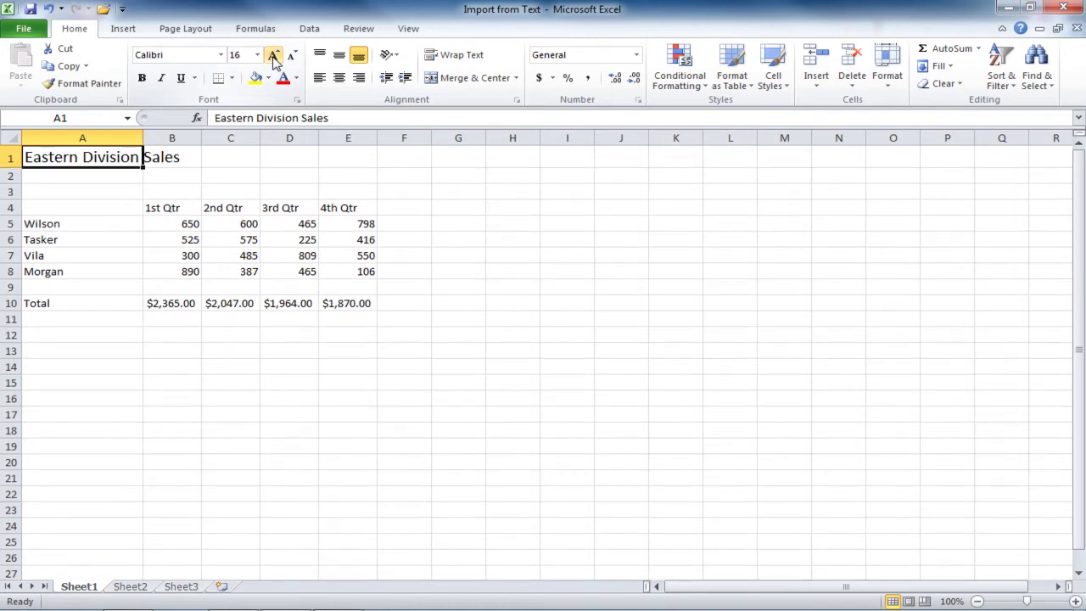
scroll(268, 68, "down", 4)
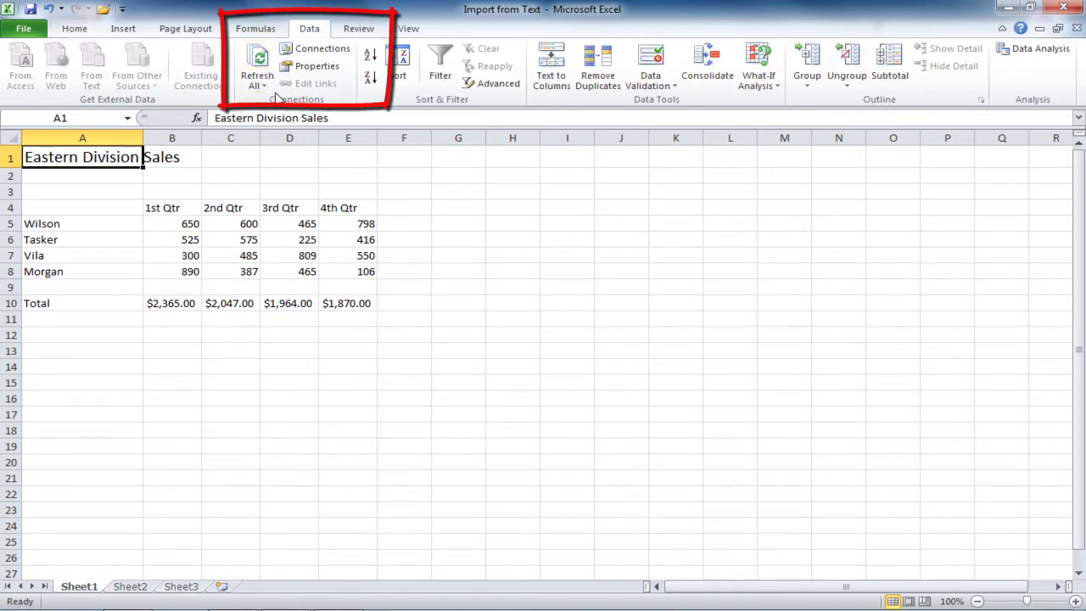
- Review the Eastern Division Sales connection properties and close without changes
left_click(316, 53)
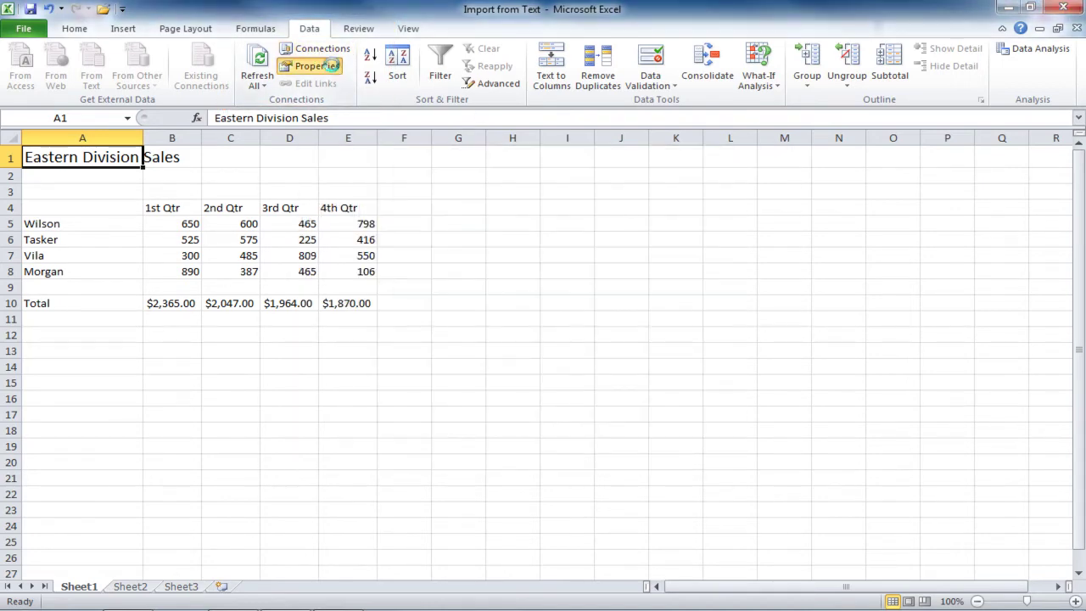
left_click(329, 65)
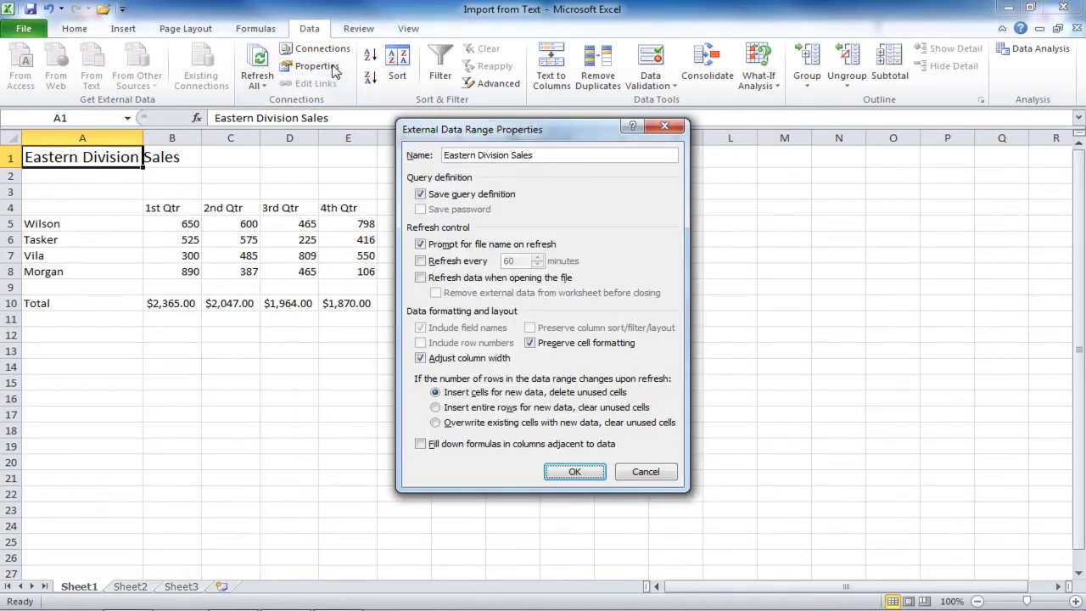
left_click(649, 468)
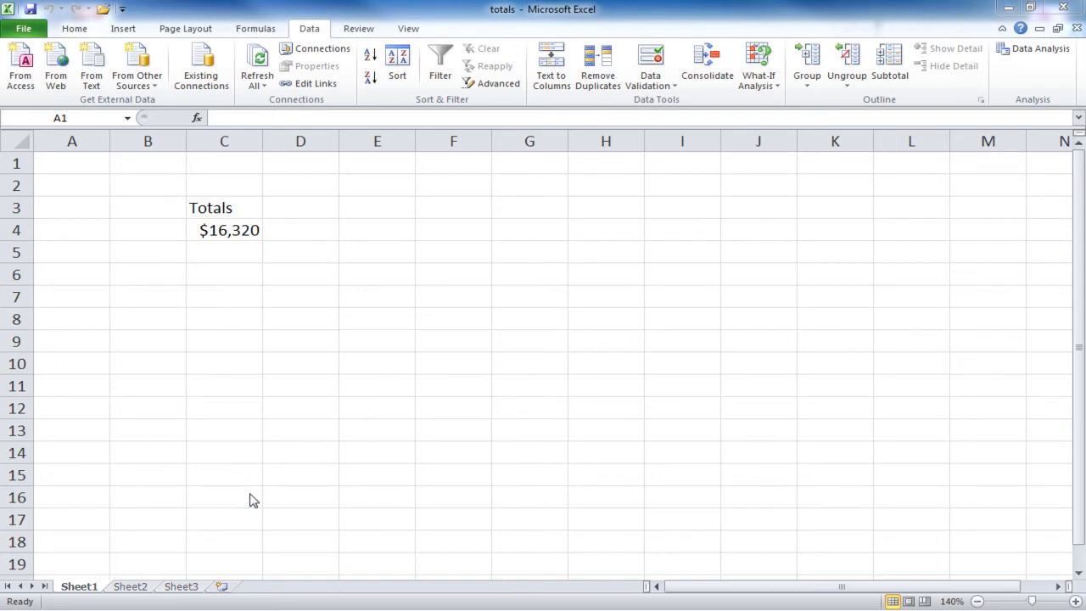
- Start a From SQL Server connection, then cancel the Data Connection Wizard
left_click(155, 92)
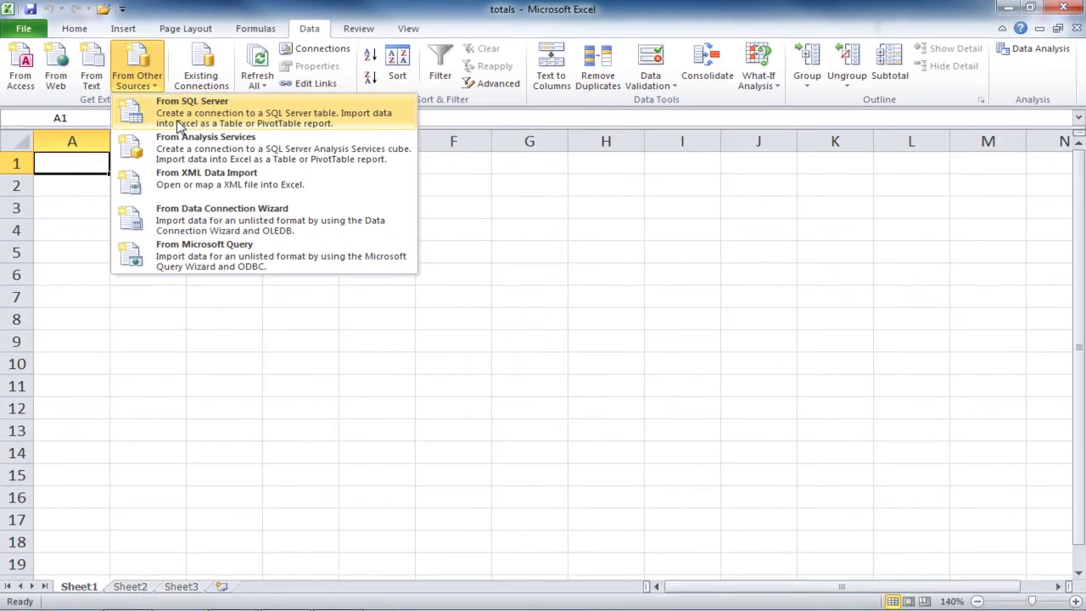
left_click(197, 136)
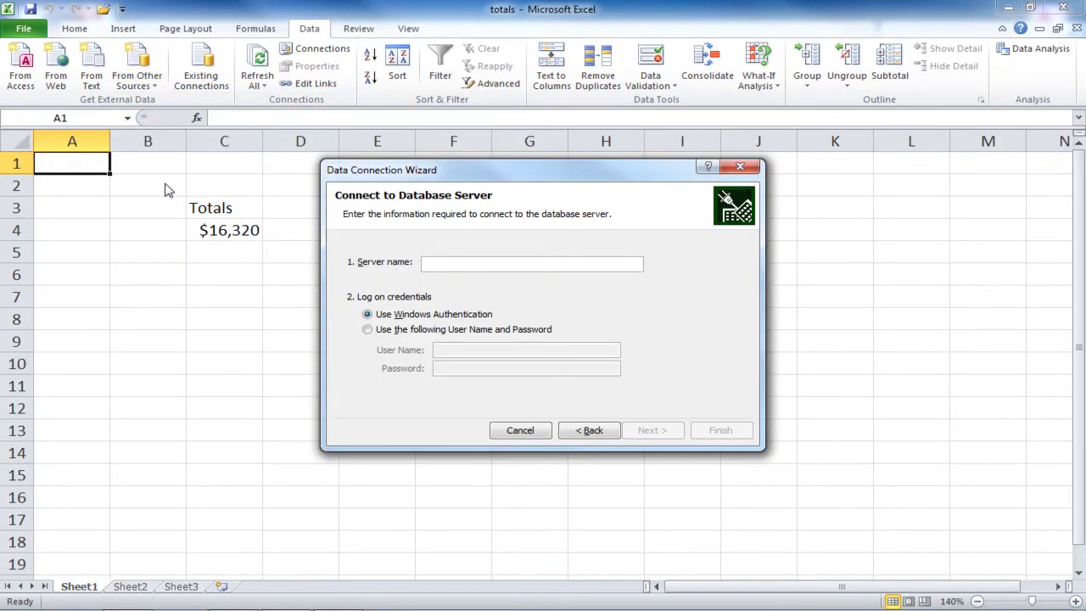
left_click(520, 431)
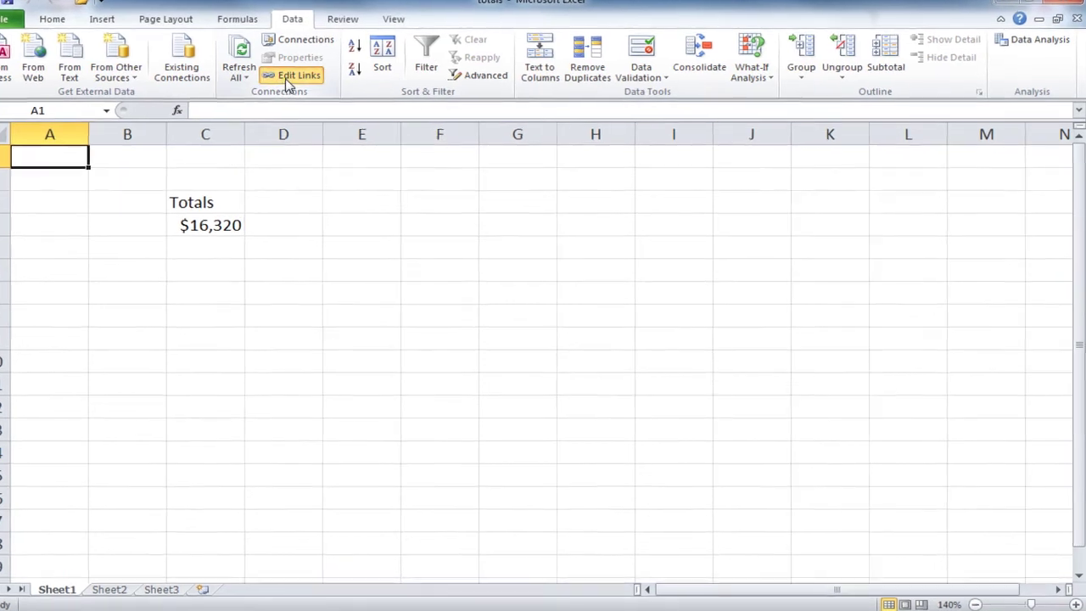
- Update values for the Burlington Profits--dual axis.xlsx link in Edit Links, leaving its source unchanged
left_click(305, 86)
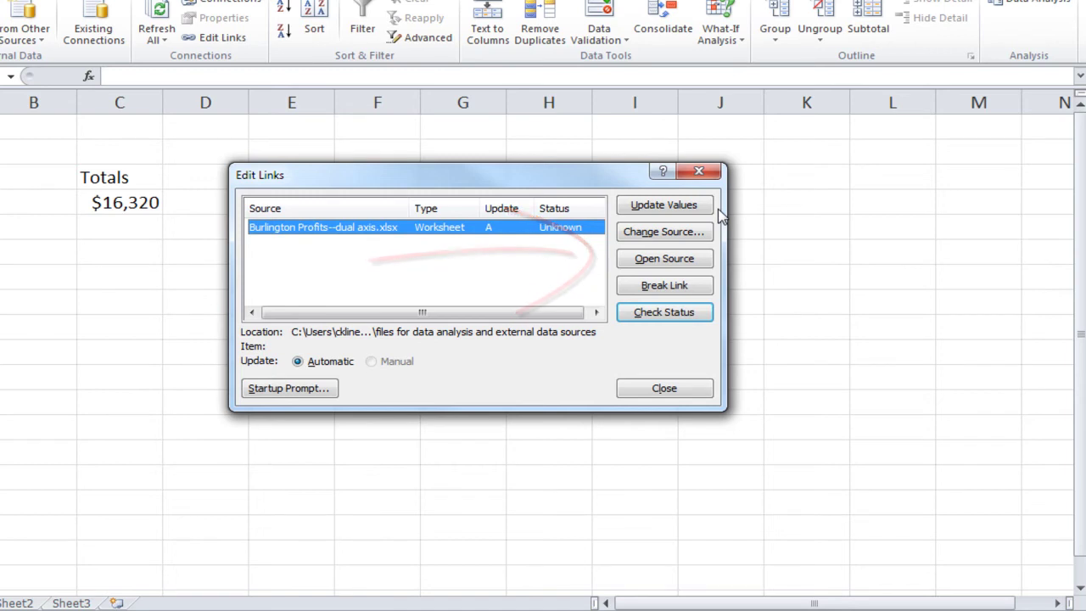
left_click(664, 206)
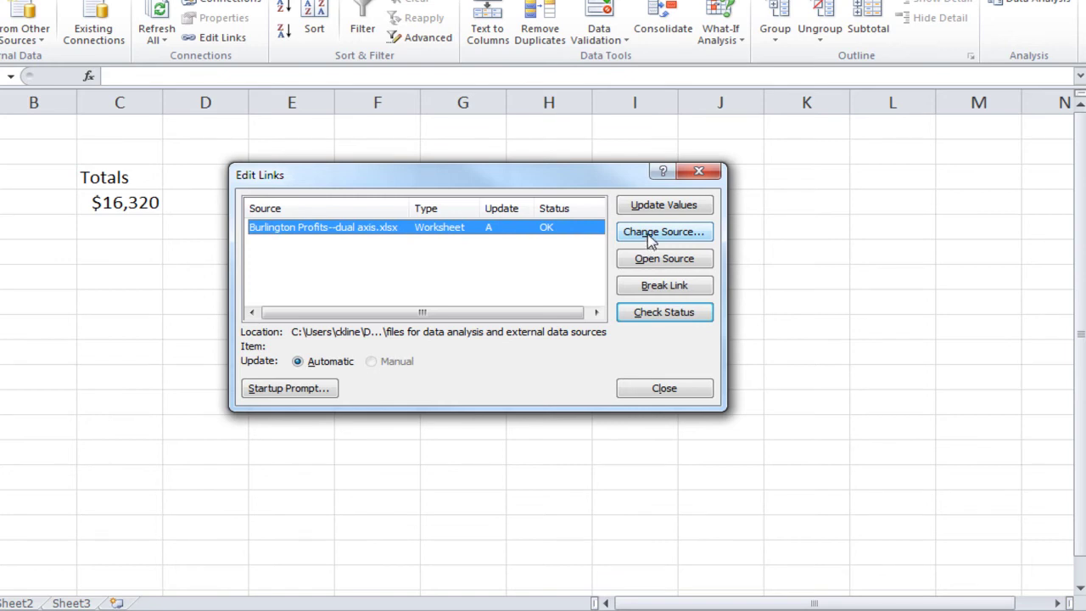
left_click(648, 237)
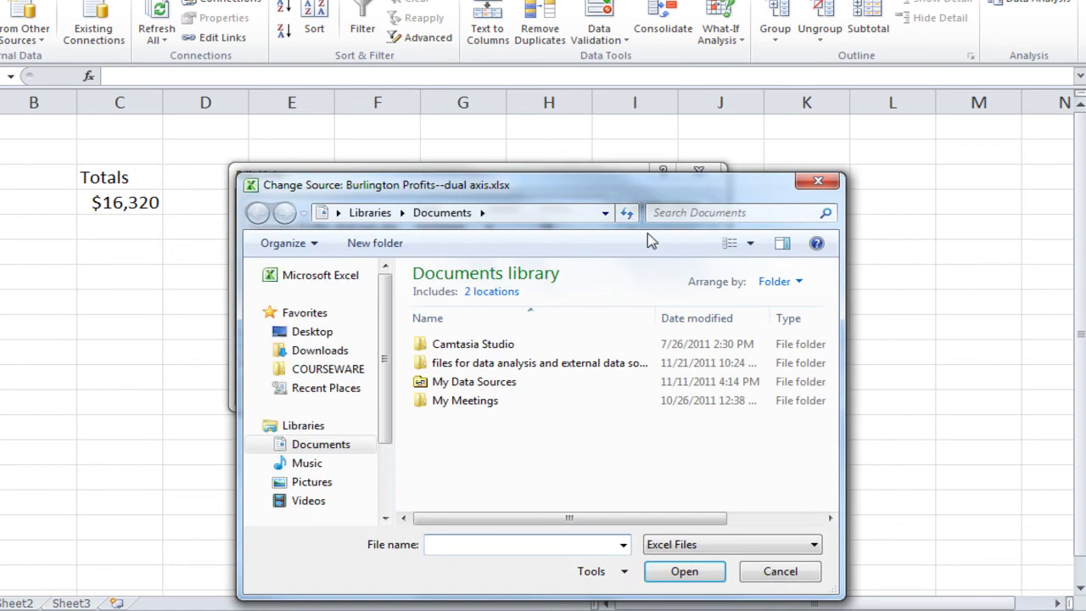
left_click(780, 572)
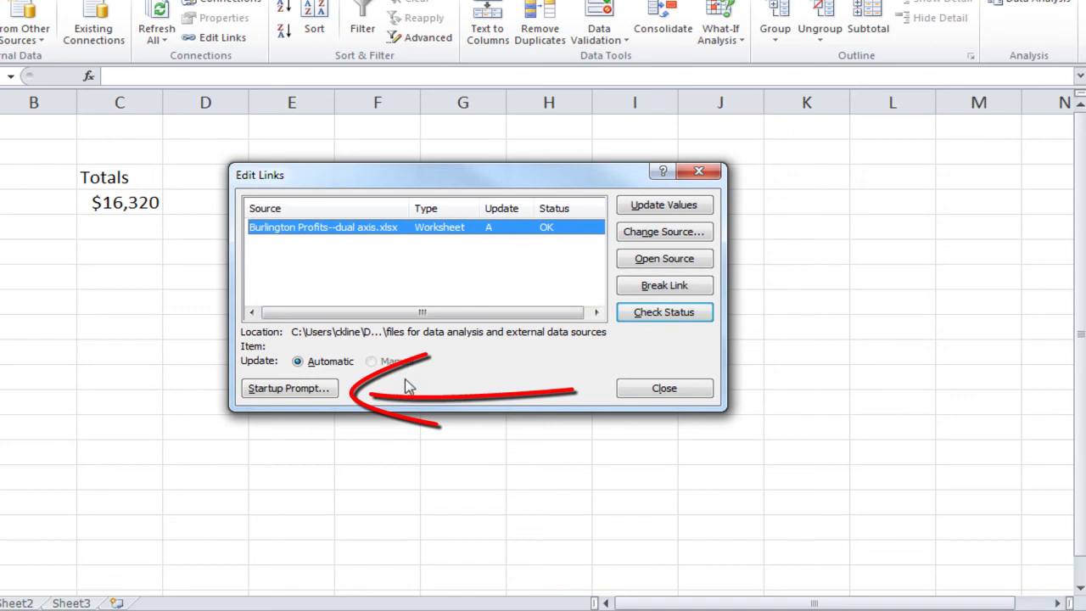
- Keep the startup prompt on 'Let users choose to display the alert or not' and close Edit Links
left_click(289, 389)
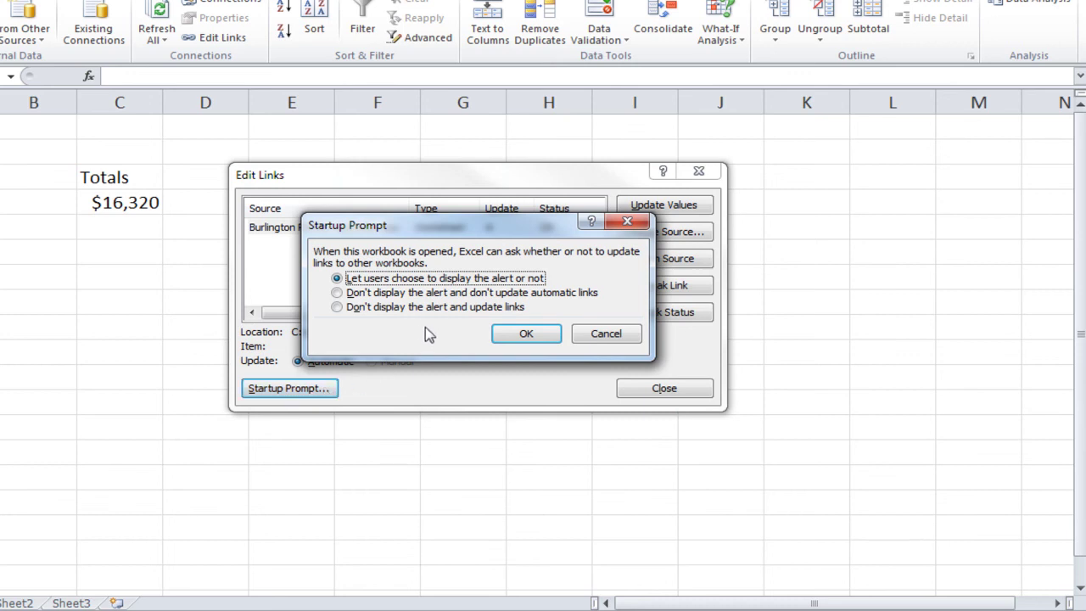
left_click(541, 338)
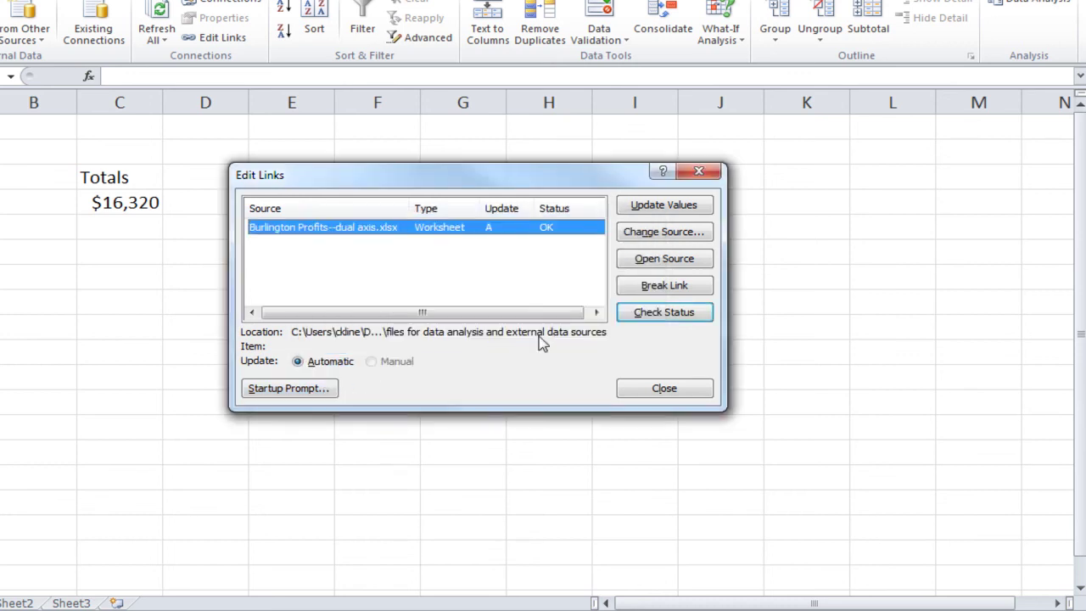
left_click(663, 392)
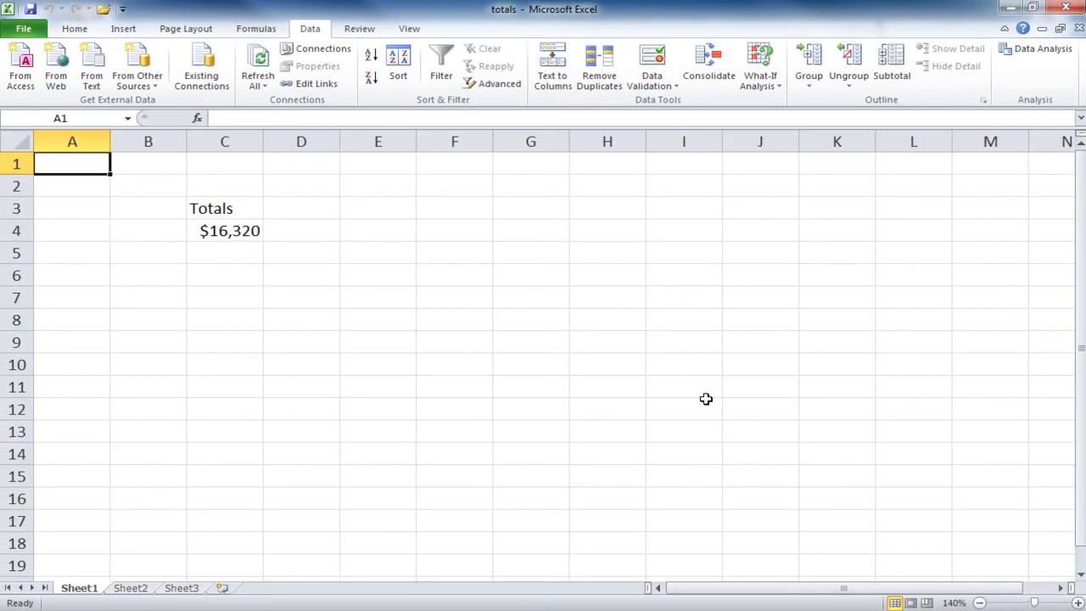
- Close and reopen totals.xlsx from the data sources folder, then enable its content so links update
left_click(1077, 28)
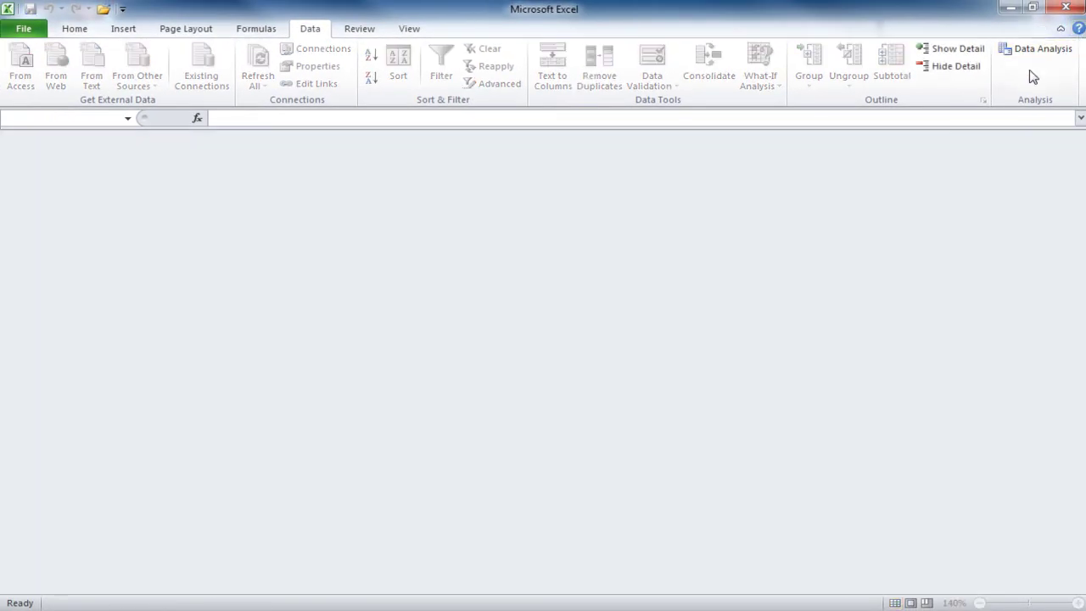
left_click(104, 10)
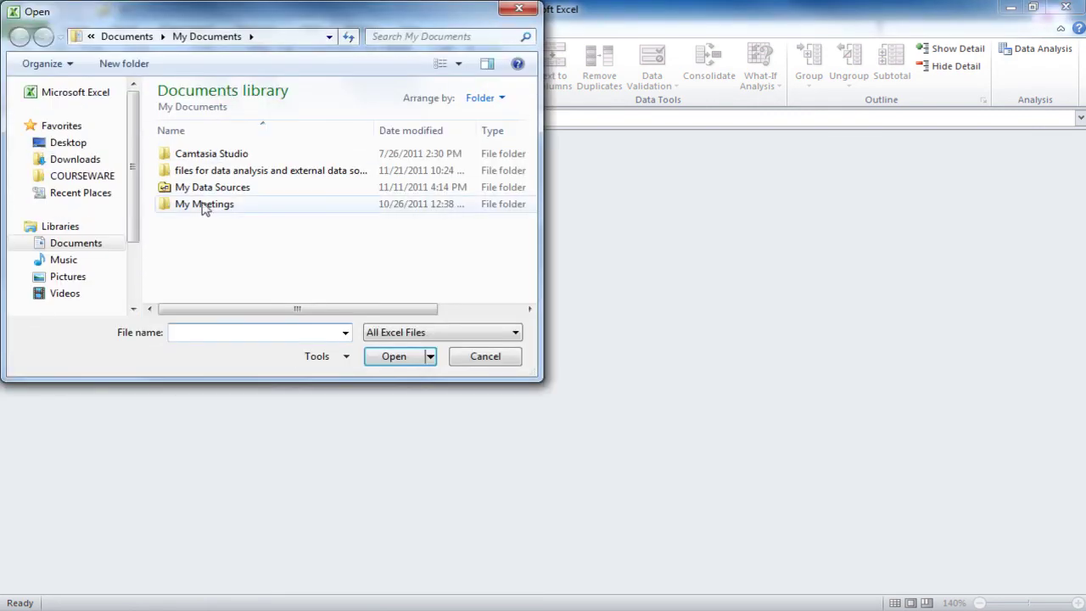
double_click(218, 176)
double_click(188, 254)
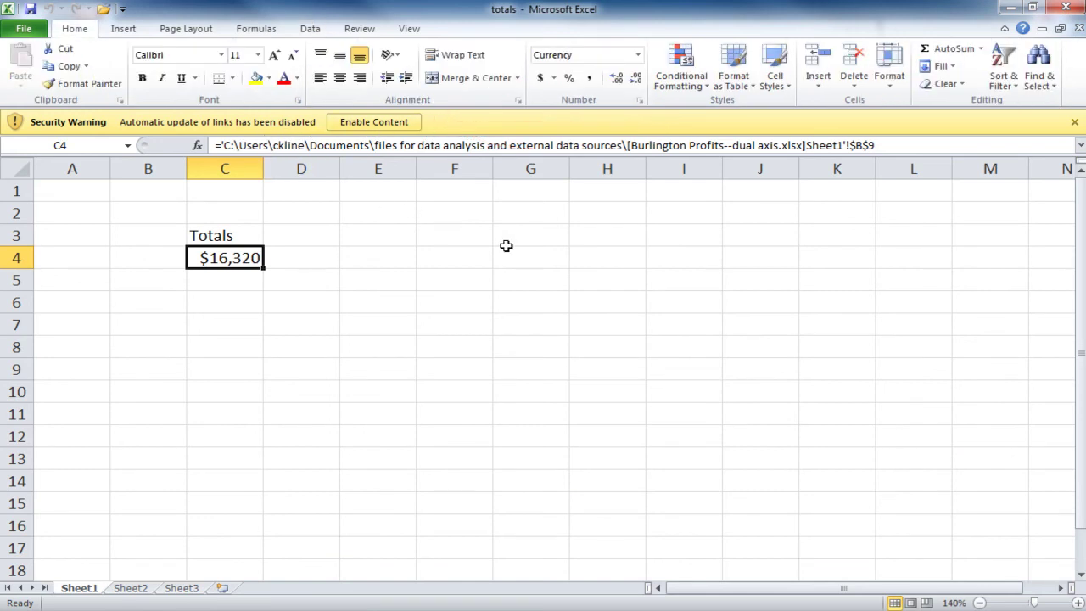
left_click(371, 123)
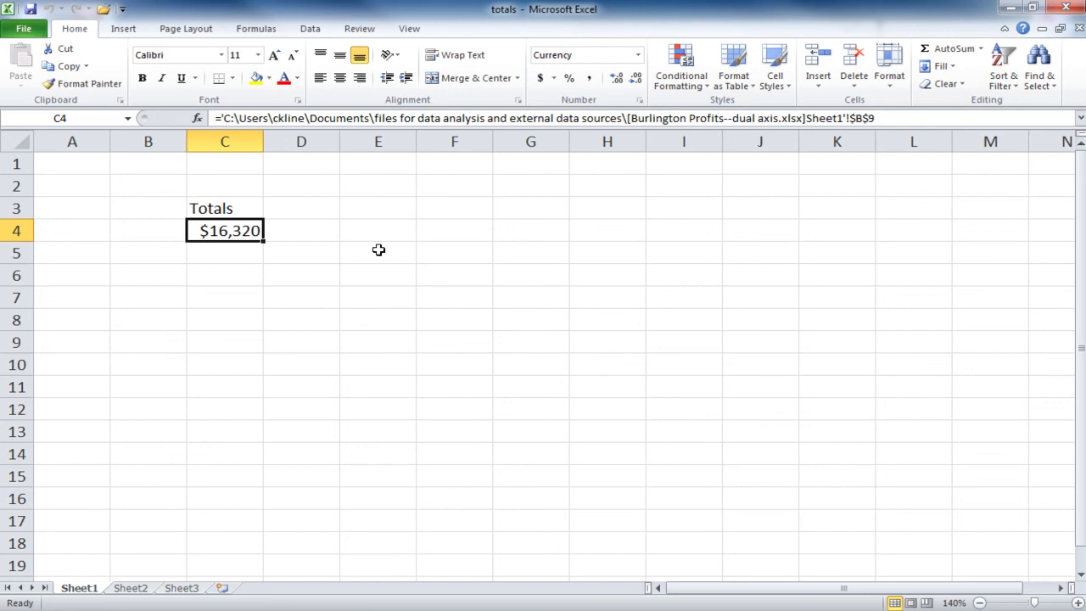
left_click(311, 28)
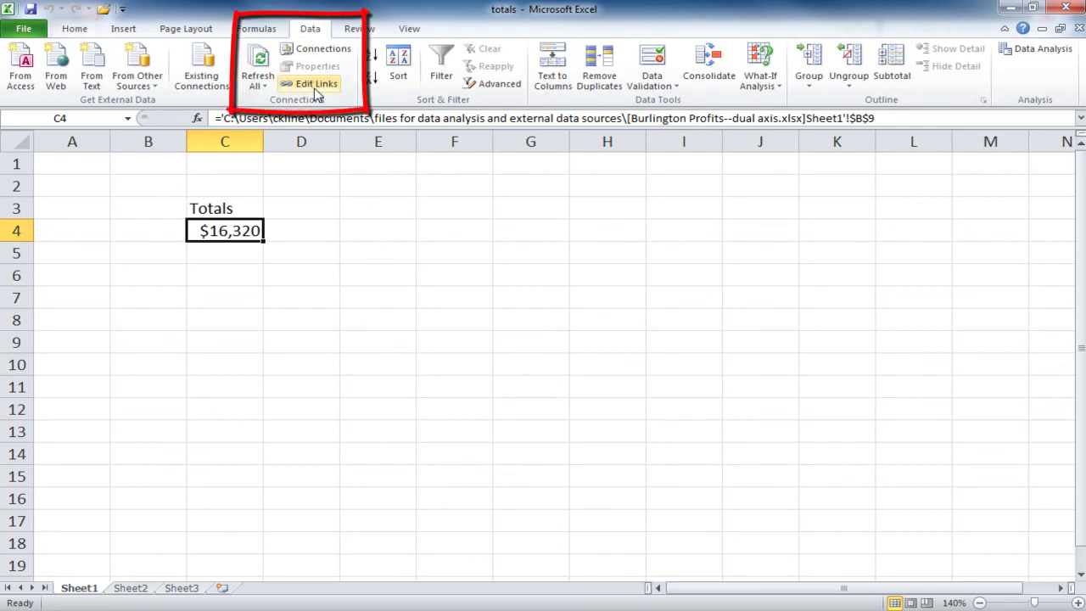